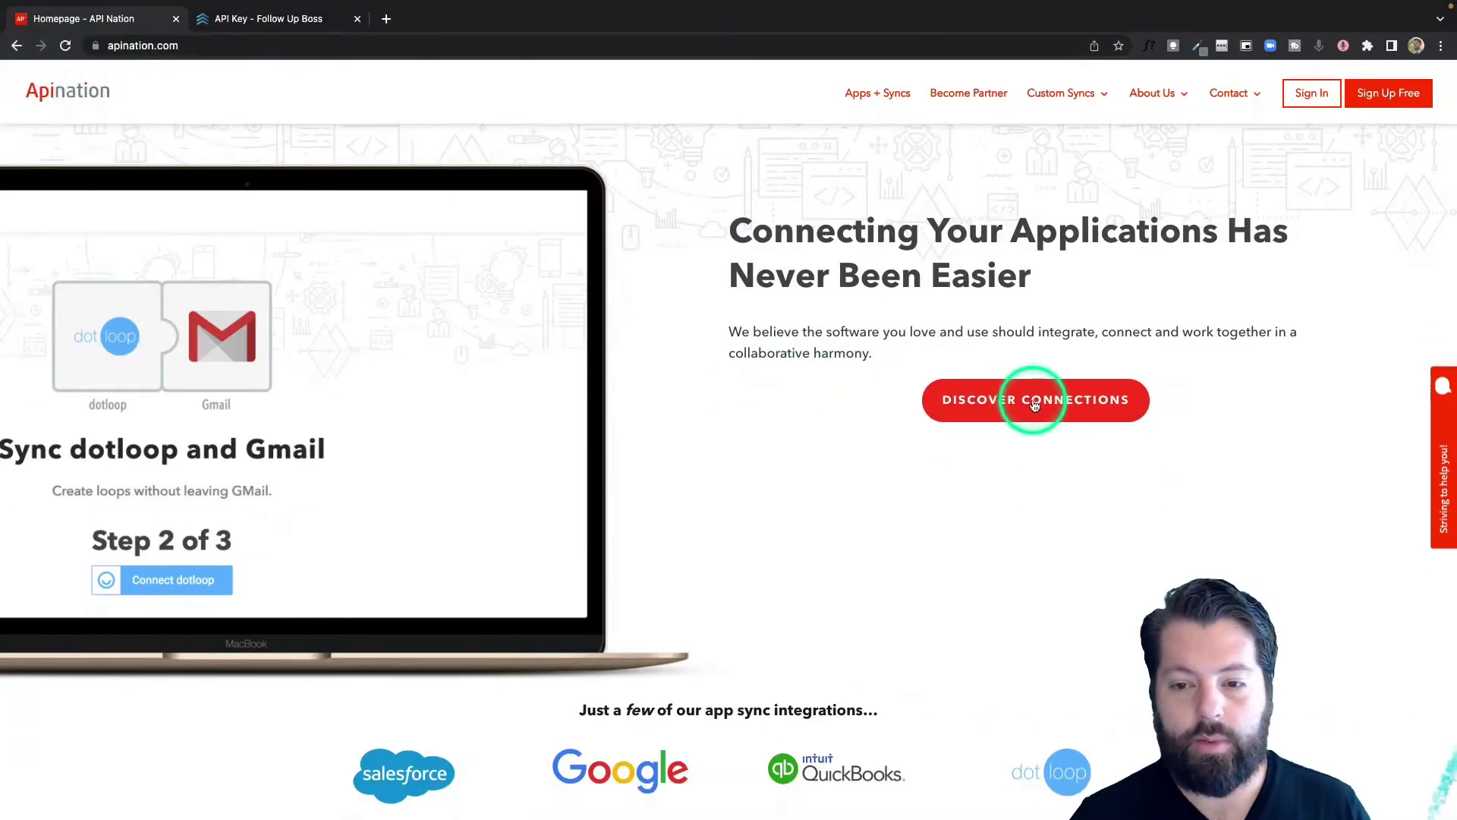
Open the Moxi app page from Discover Connections and scroll down to its Choose App for sync list.
click(1034, 406)
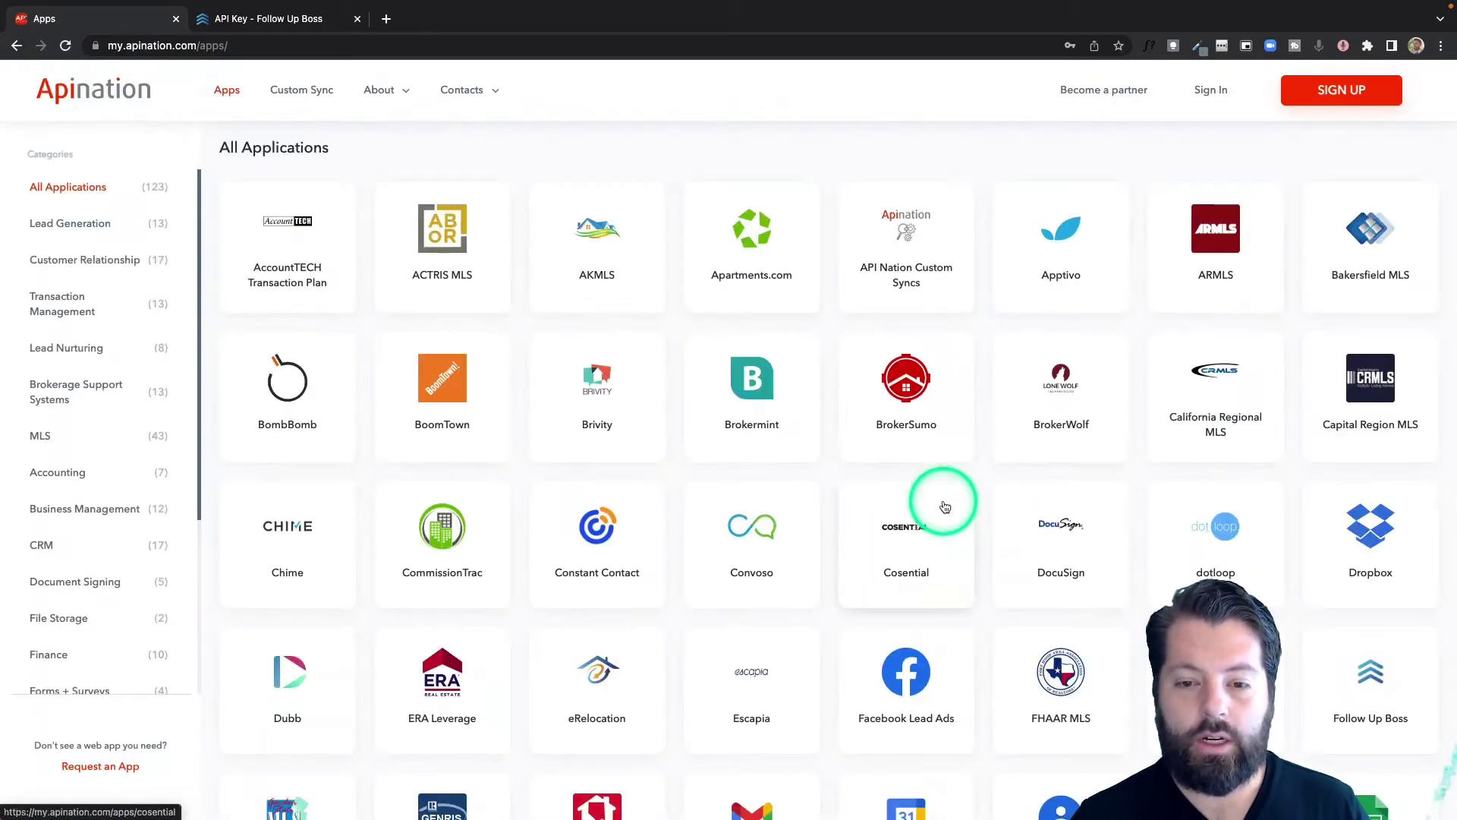
scroll(945, 507, down, 5)
scroll(945, 507, down, 5)
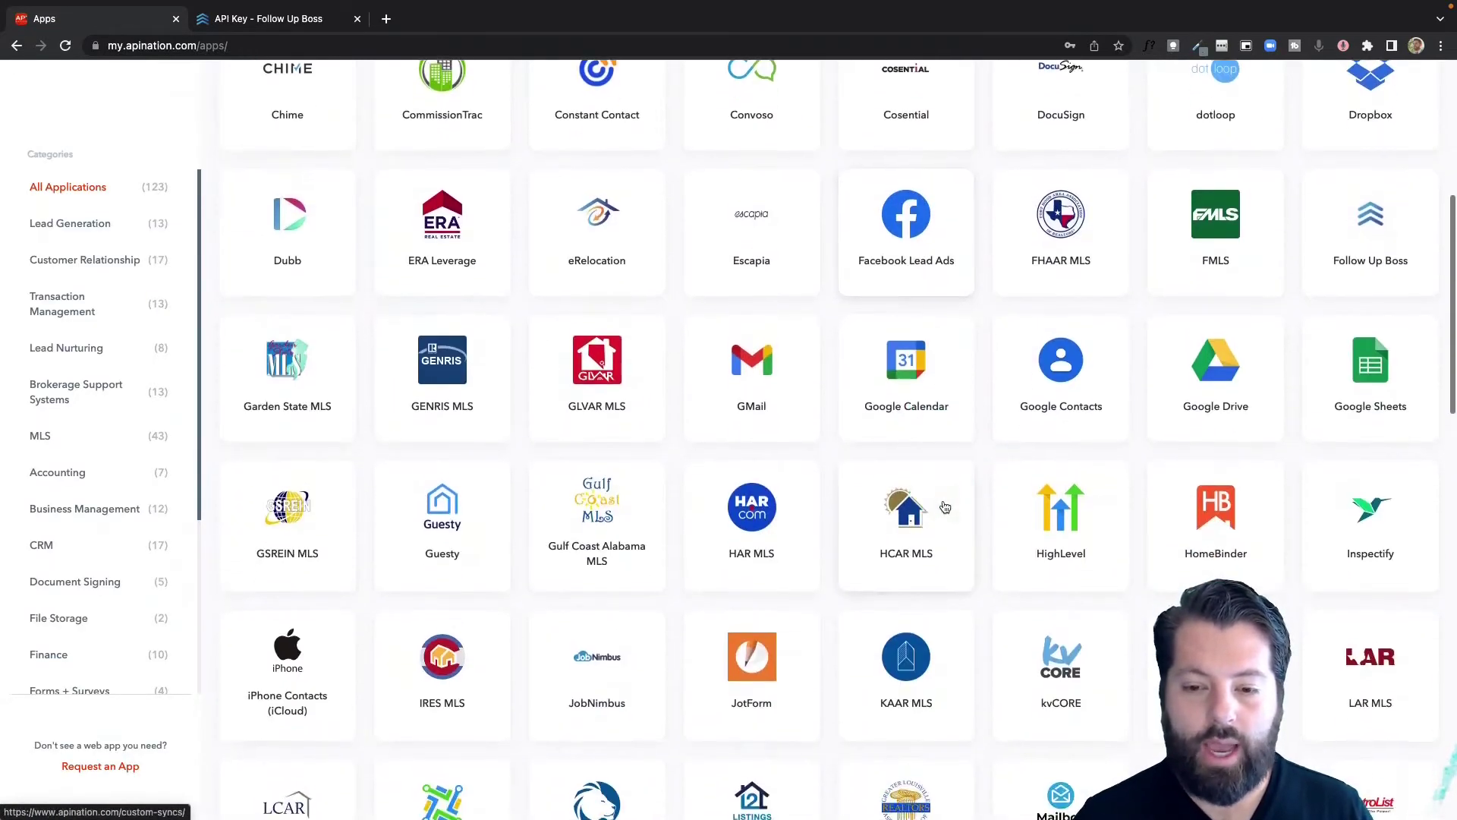
scroll(945, 507, down, 3)
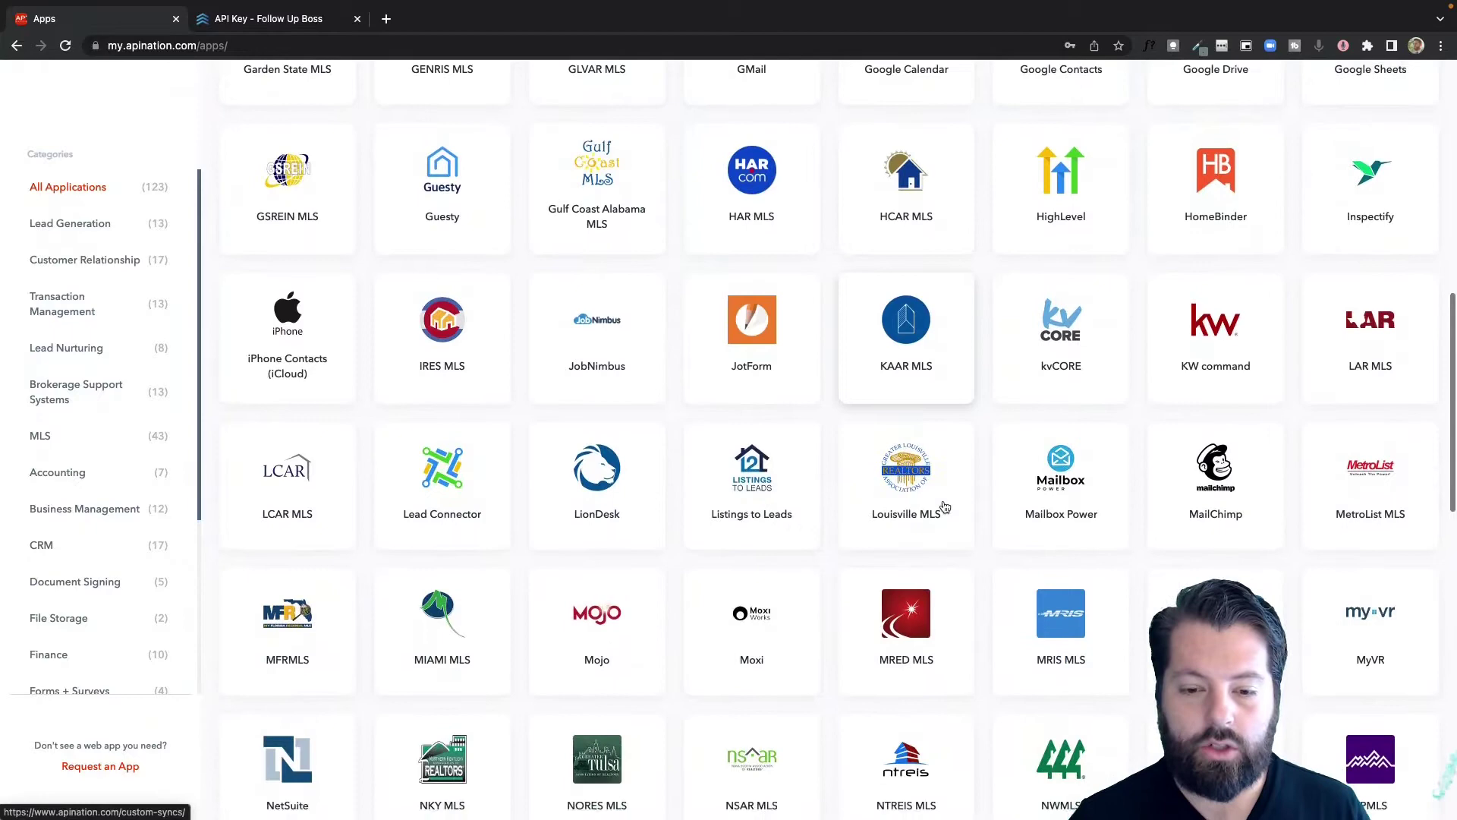
click(775, 511)
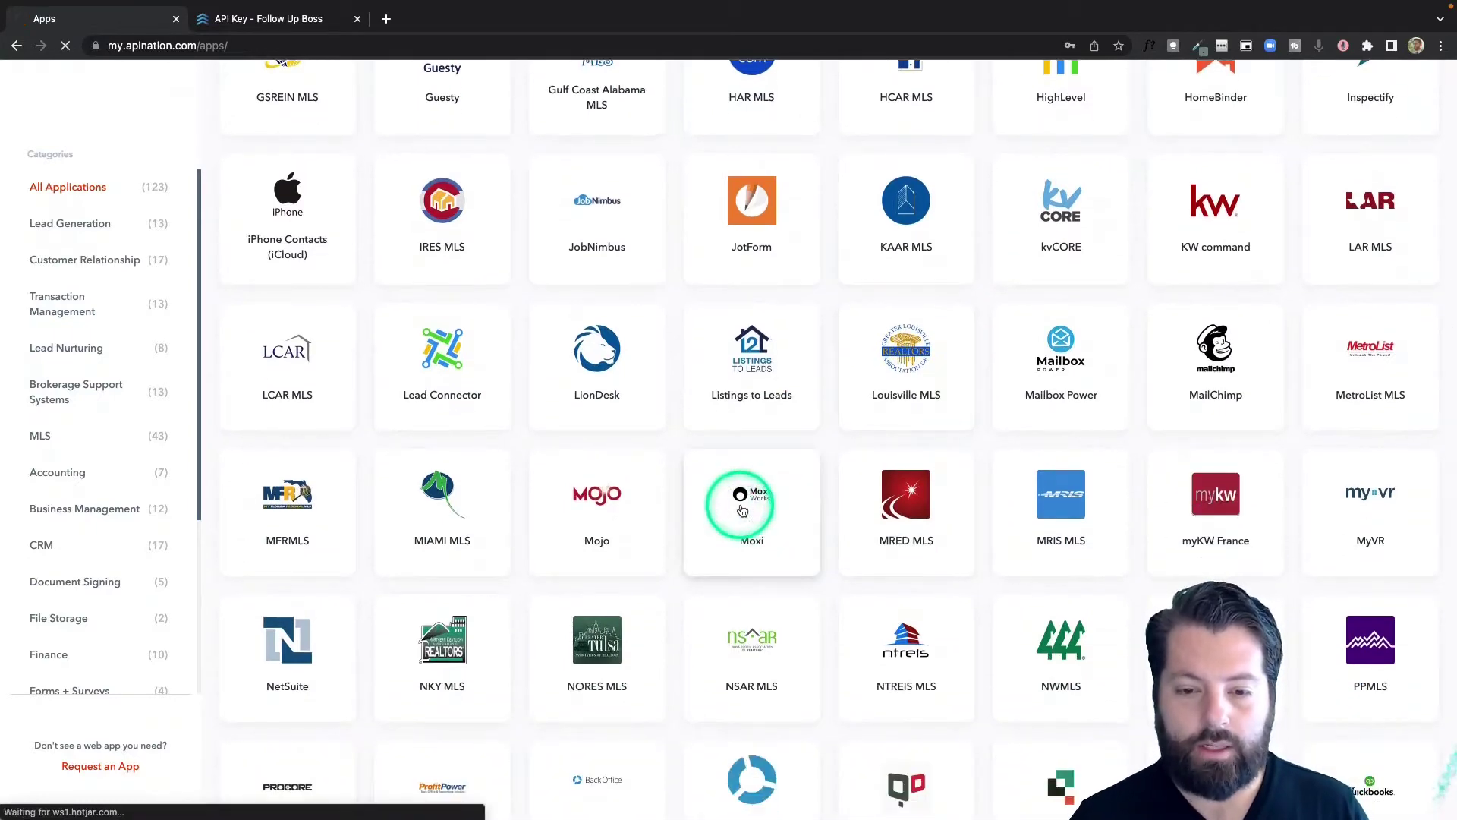
scroll(882, 435, down, 2)
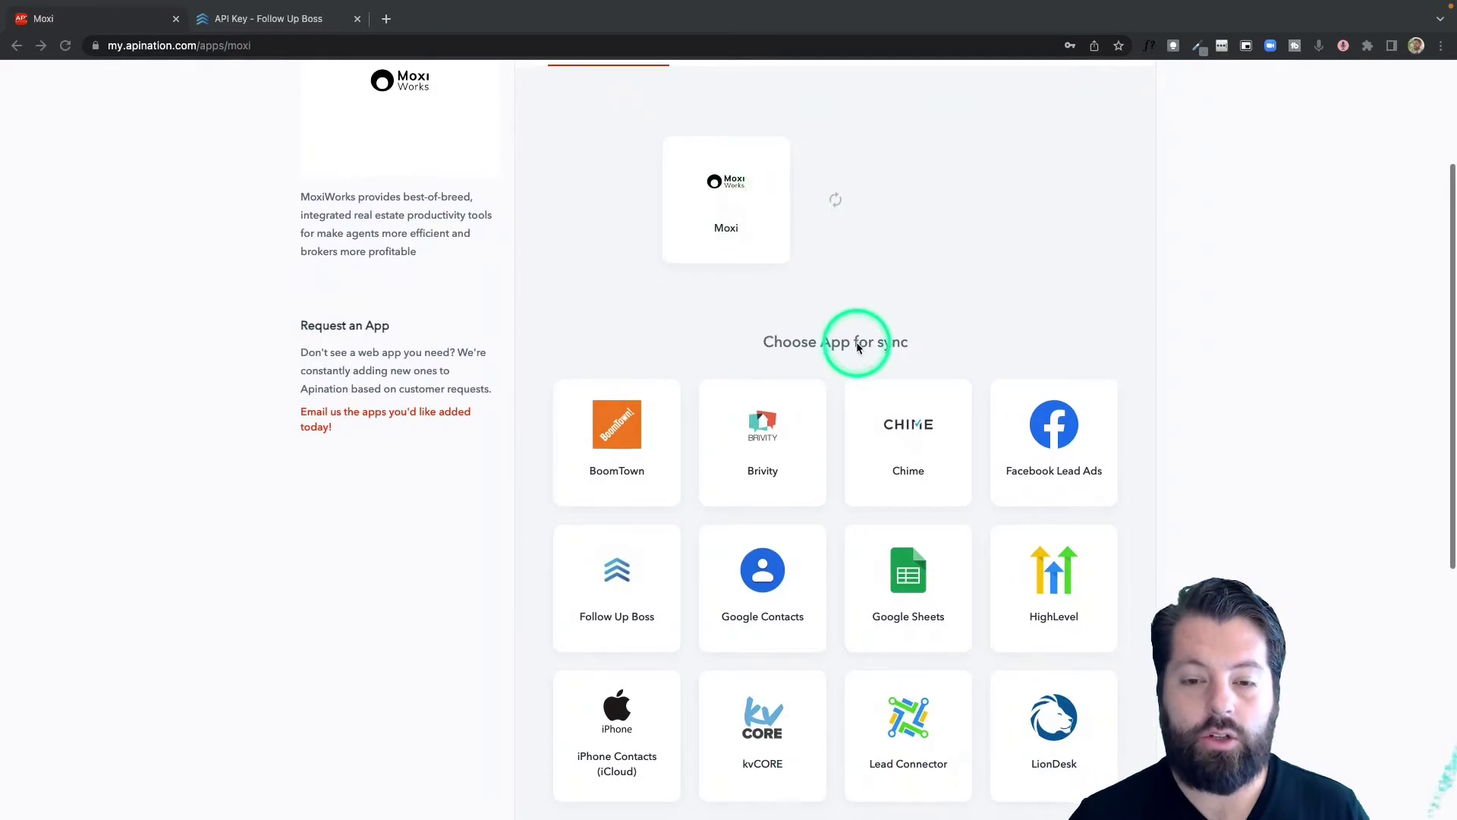
scroll(855, 338, down, 2)
scroll(856, 342, down, 3)
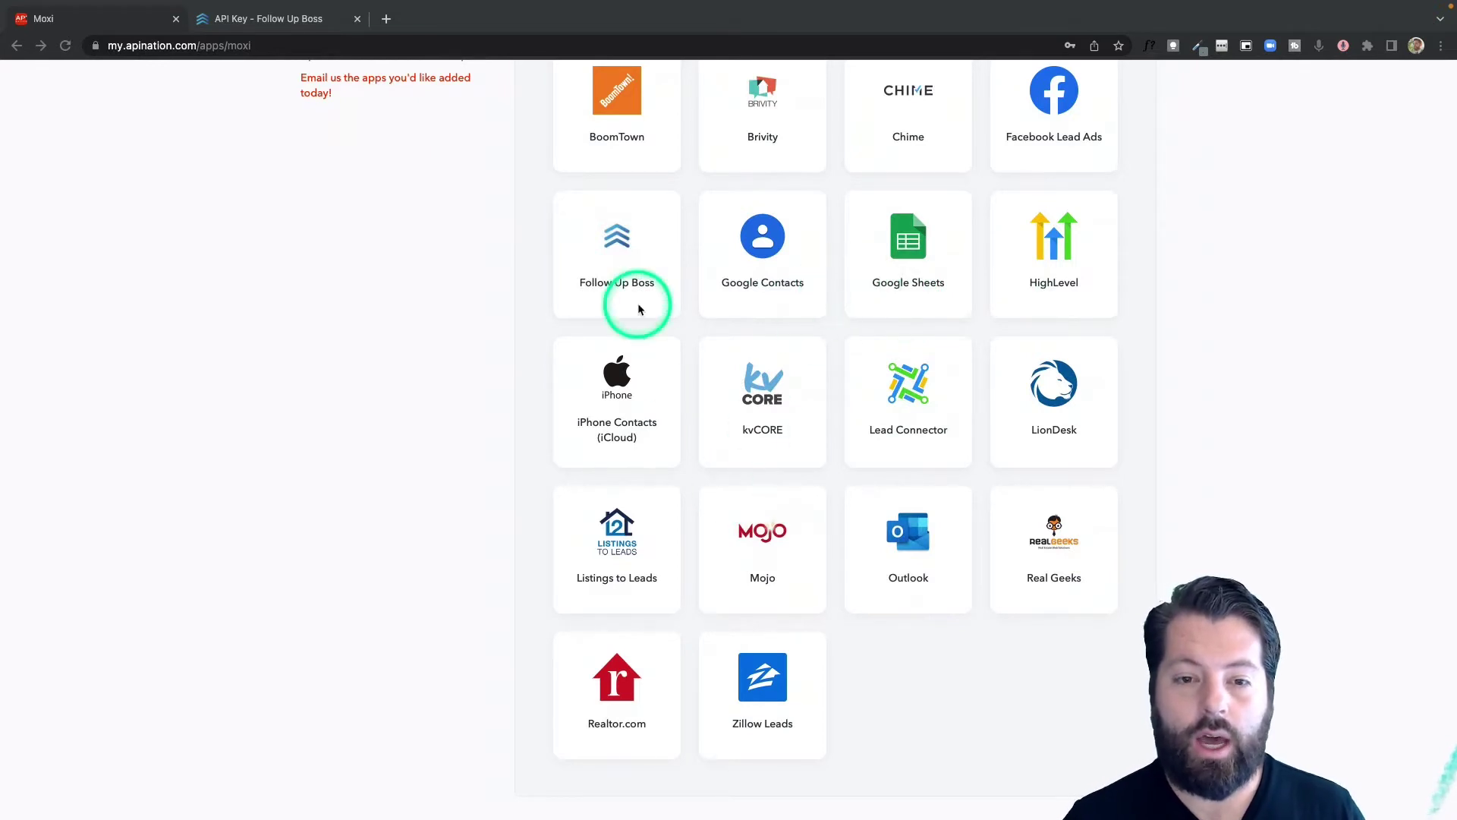
Pick Follow Up Boss, activate the contacts-into-Moxi sync, sign in with Google, then start connecting Follow Up Boss.
click(615, 239)
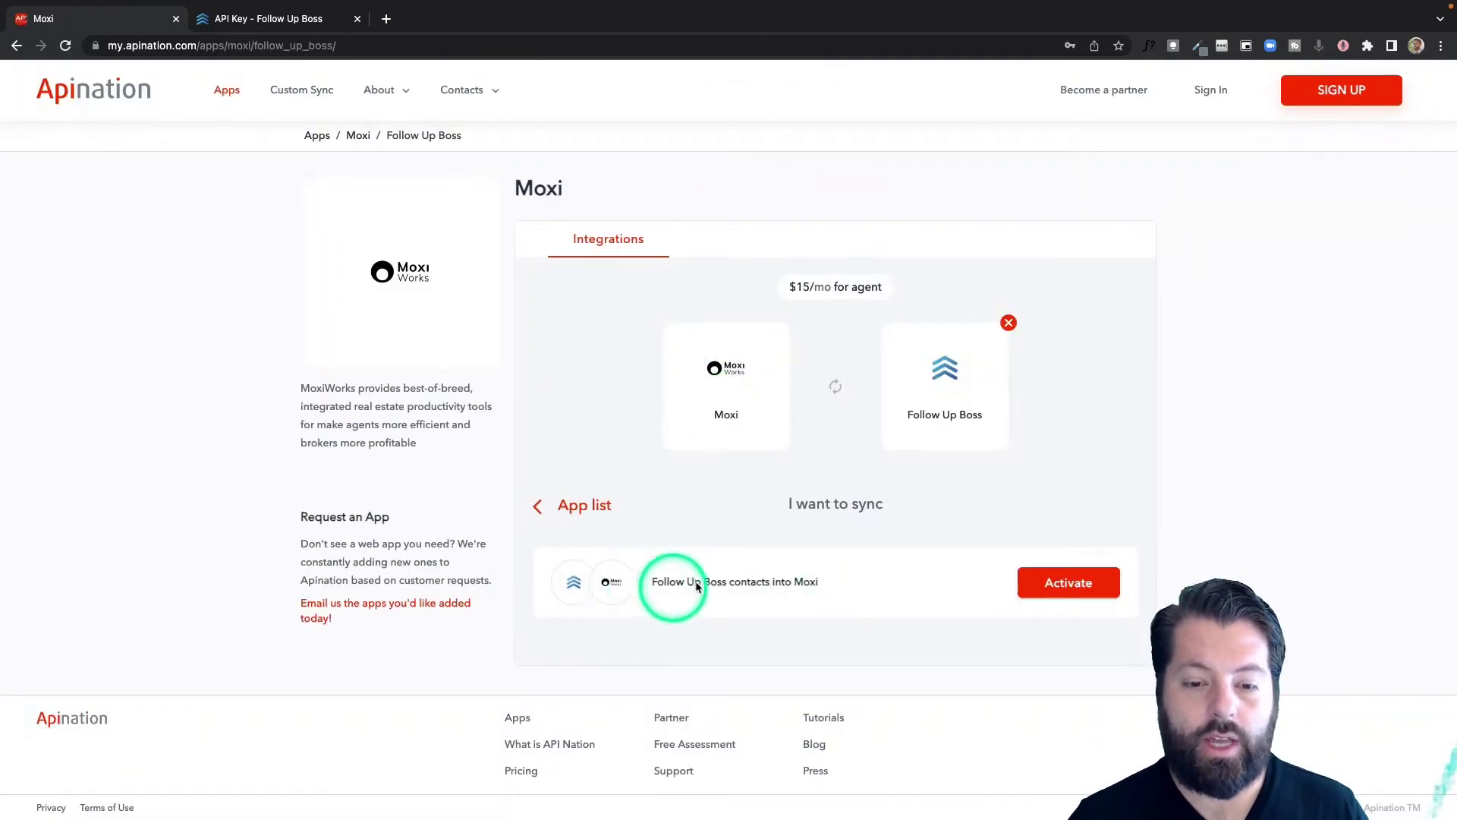
click(1063, 594)
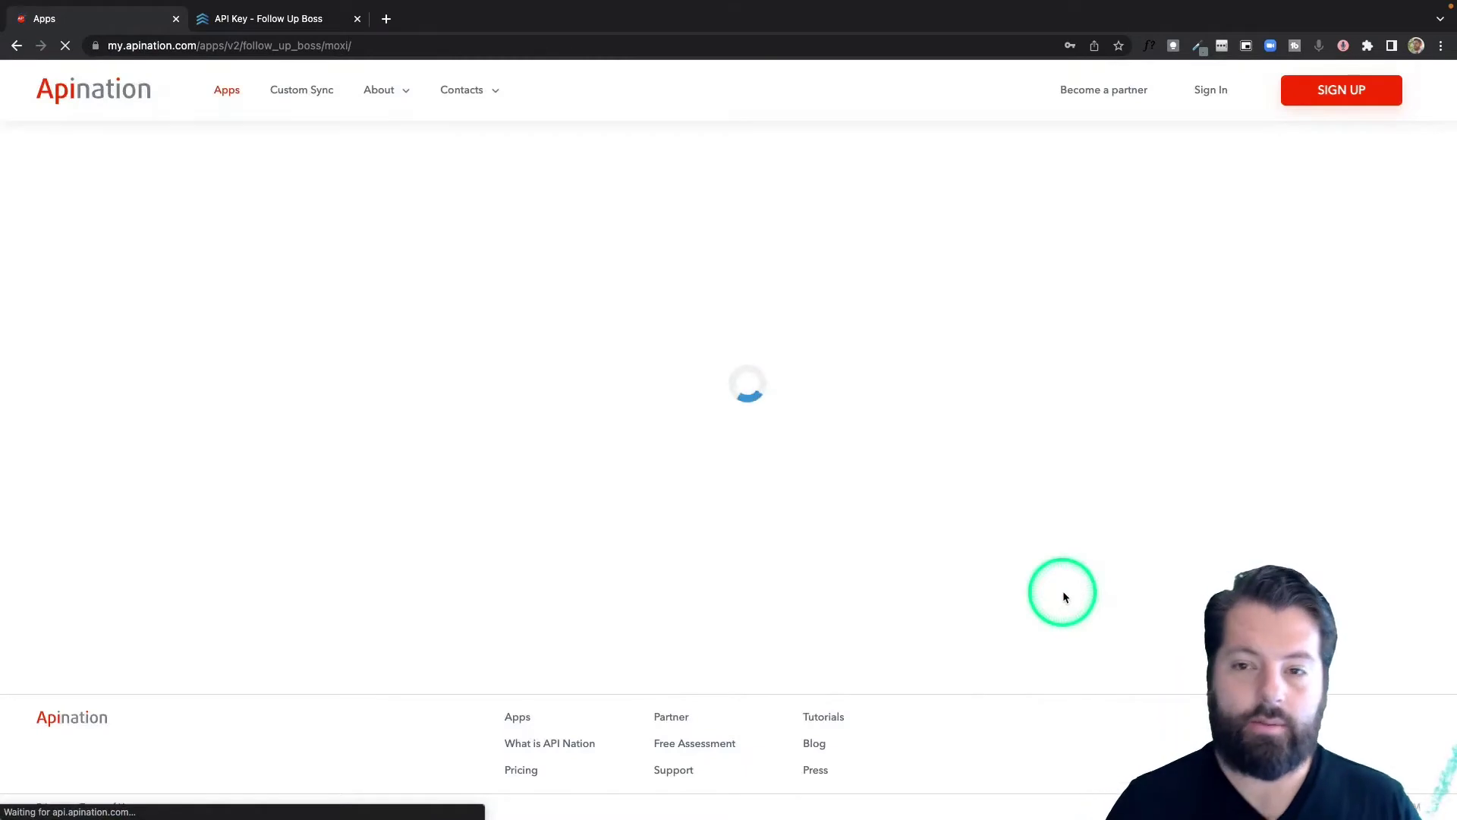
click(911, 249)
click(869, 293)
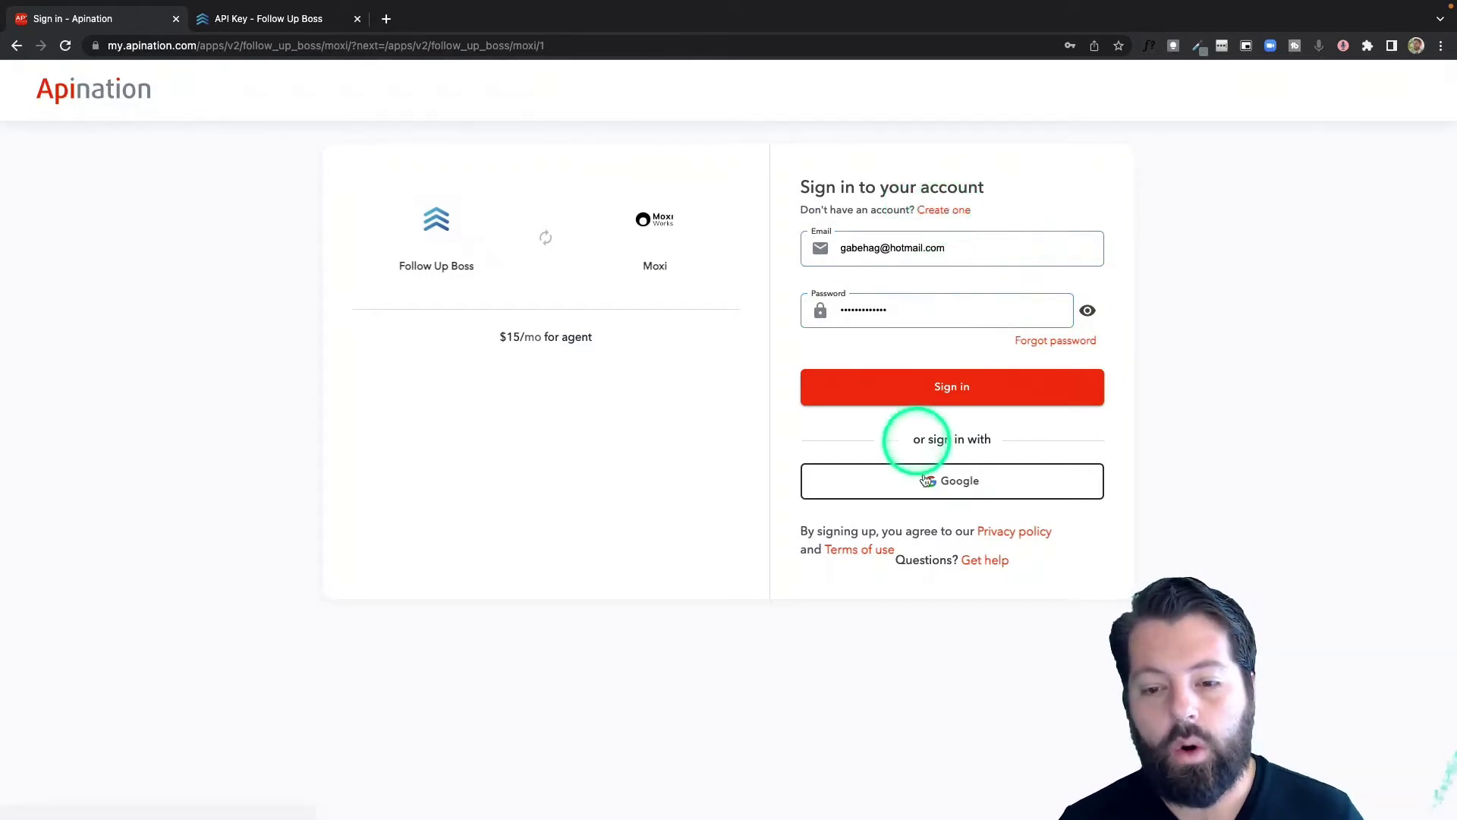
click(947, 483)
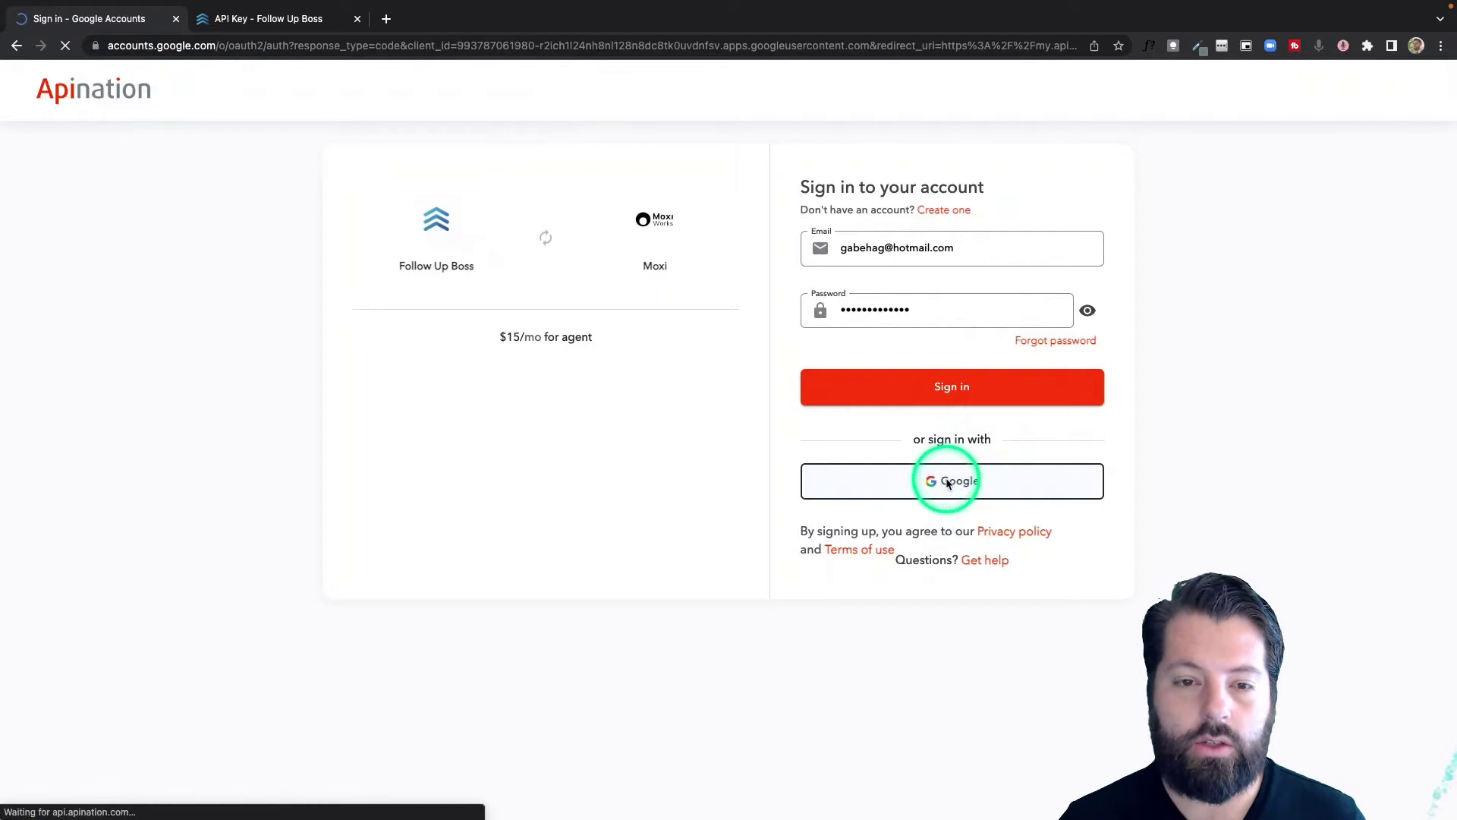
click(730, 417)
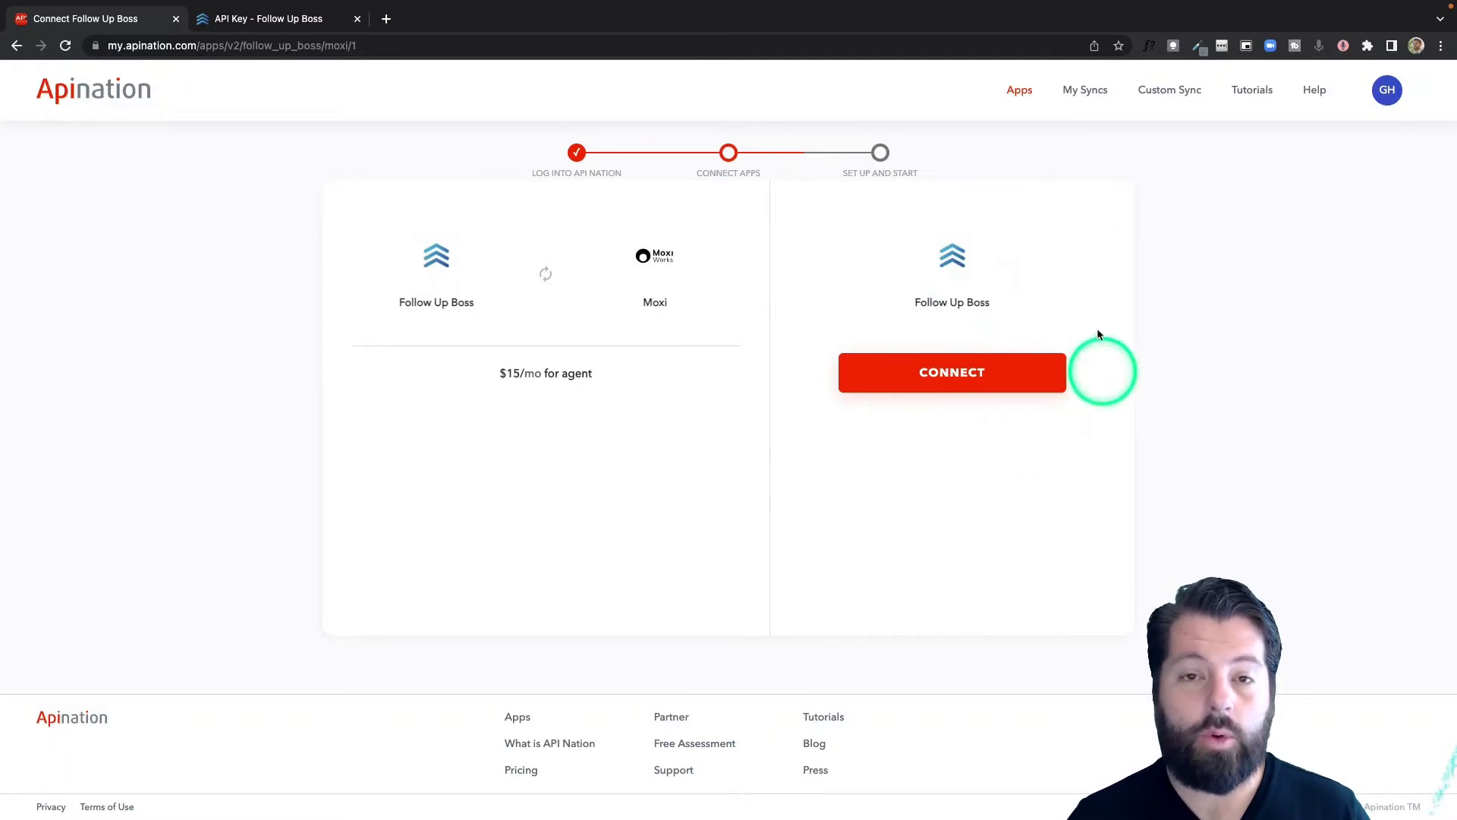
click(959, 380)
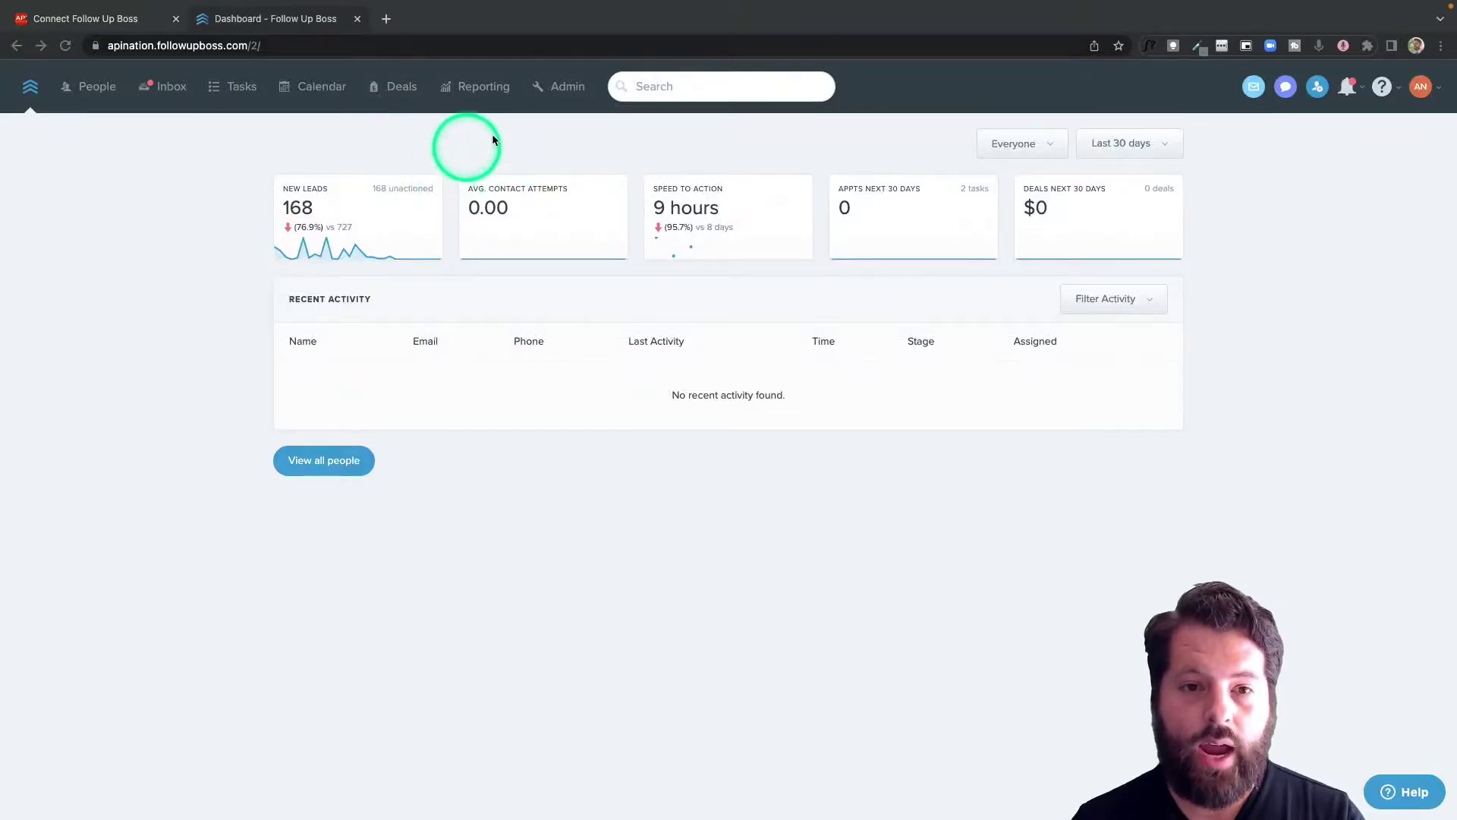
Go to the API settings under Admin > More > API in Follow Up Boss.
click(568, 88)
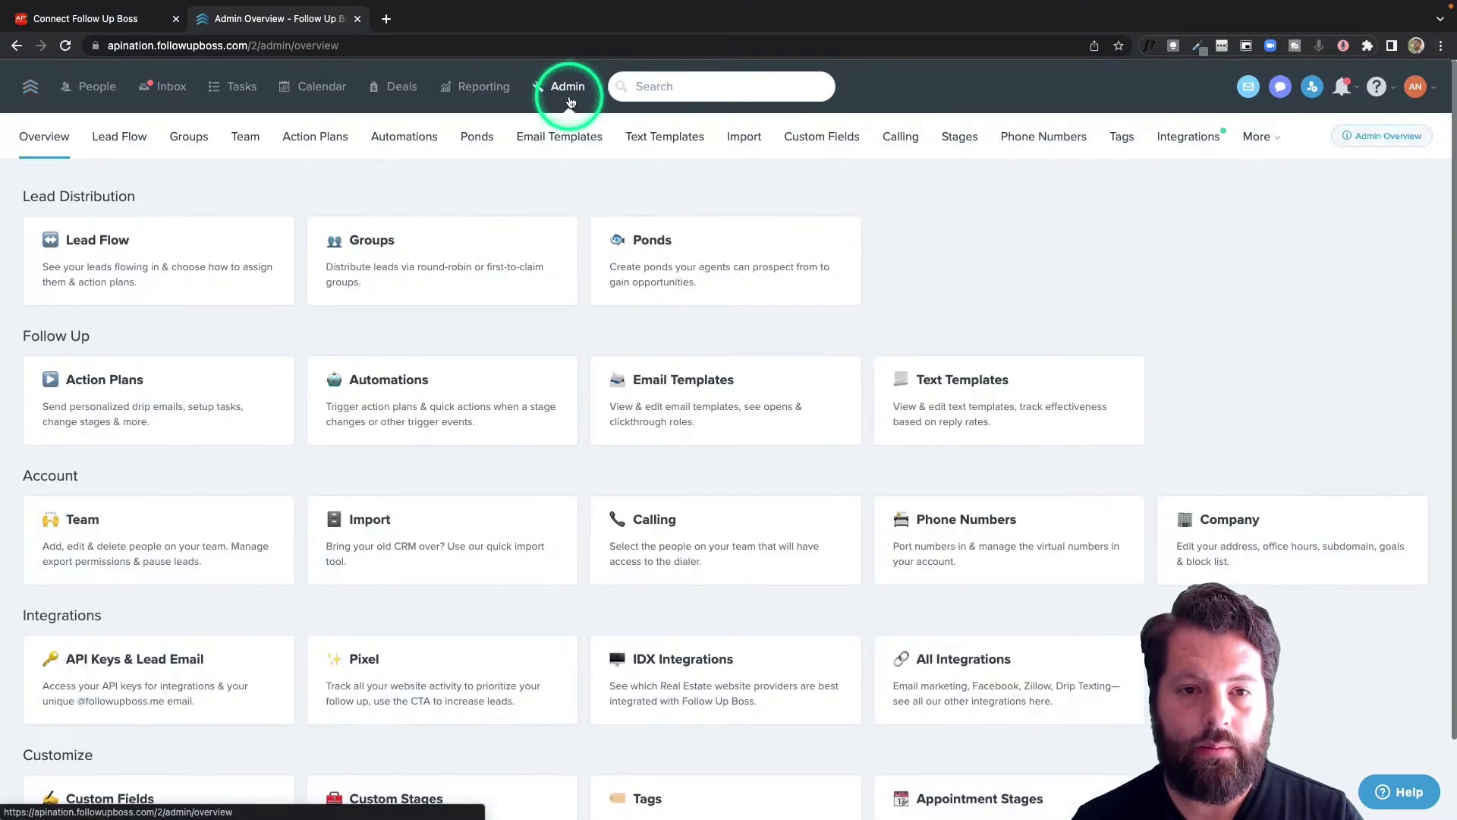
click(828, 133)
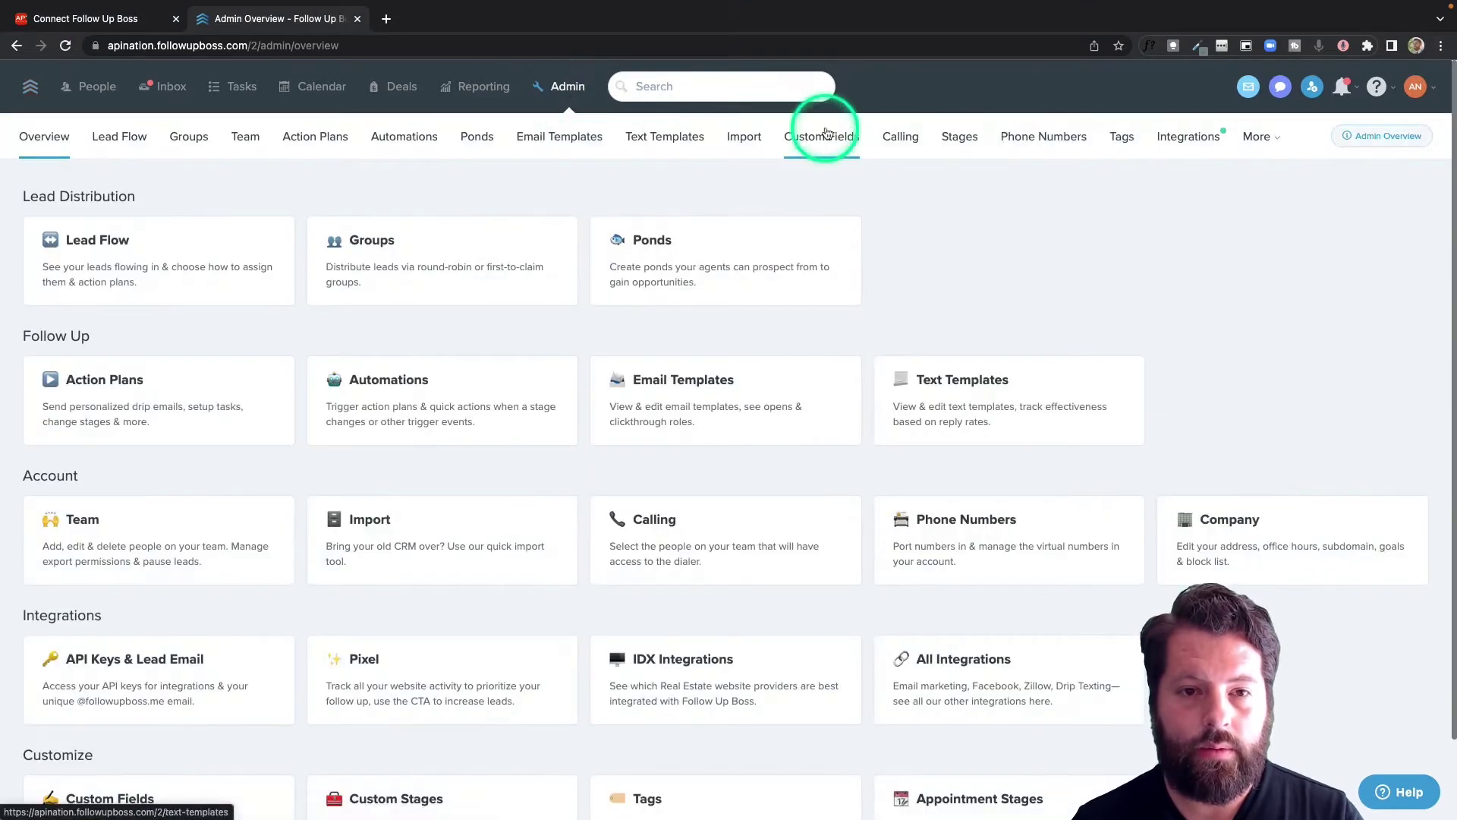
click(1253, 142)
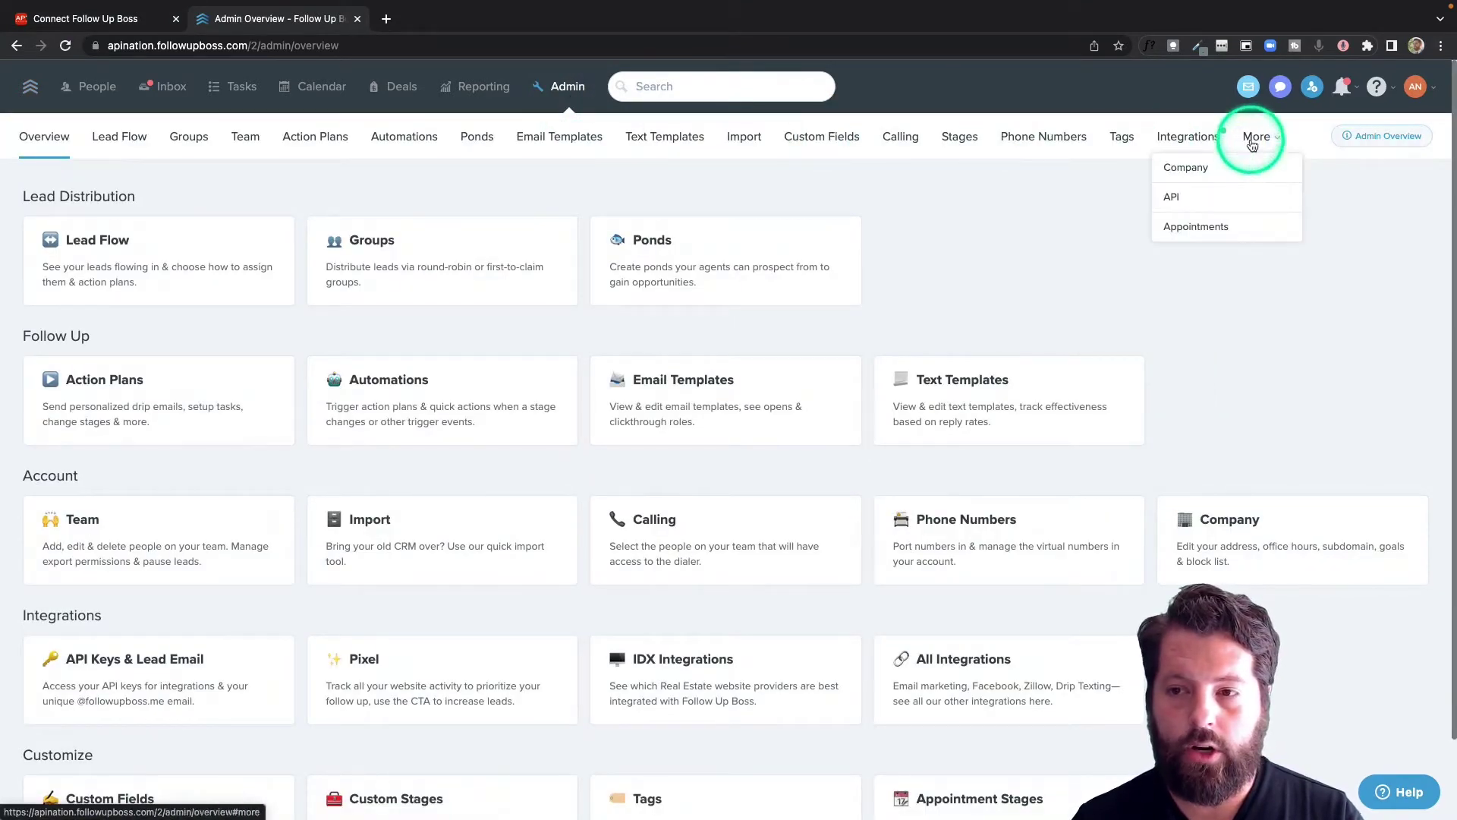
click(1173, 199)
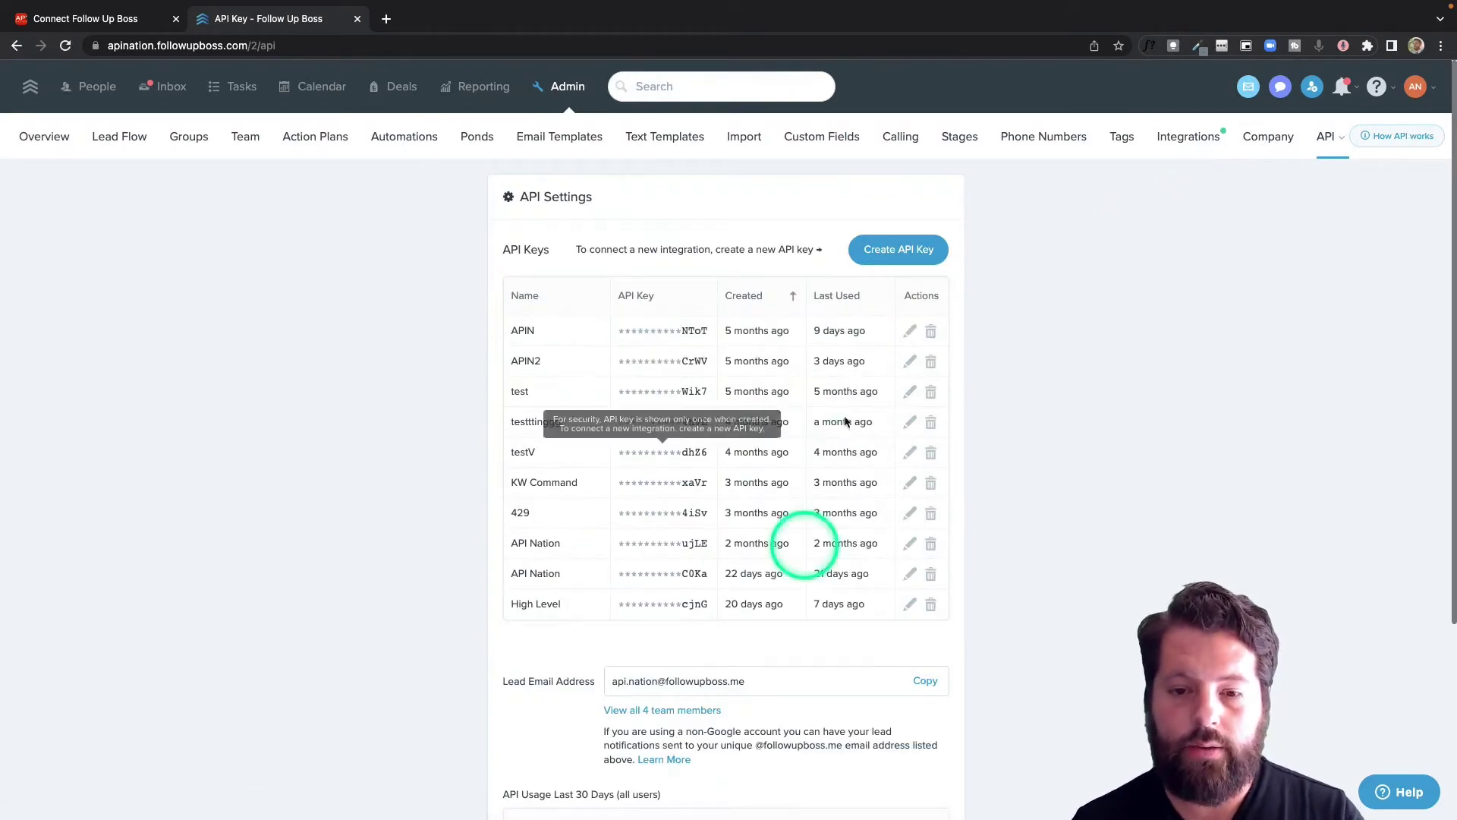
Create an API key named 'API Nation', copy it, and return to the API Nation tab.
click(891, 252)
click(709, 290)
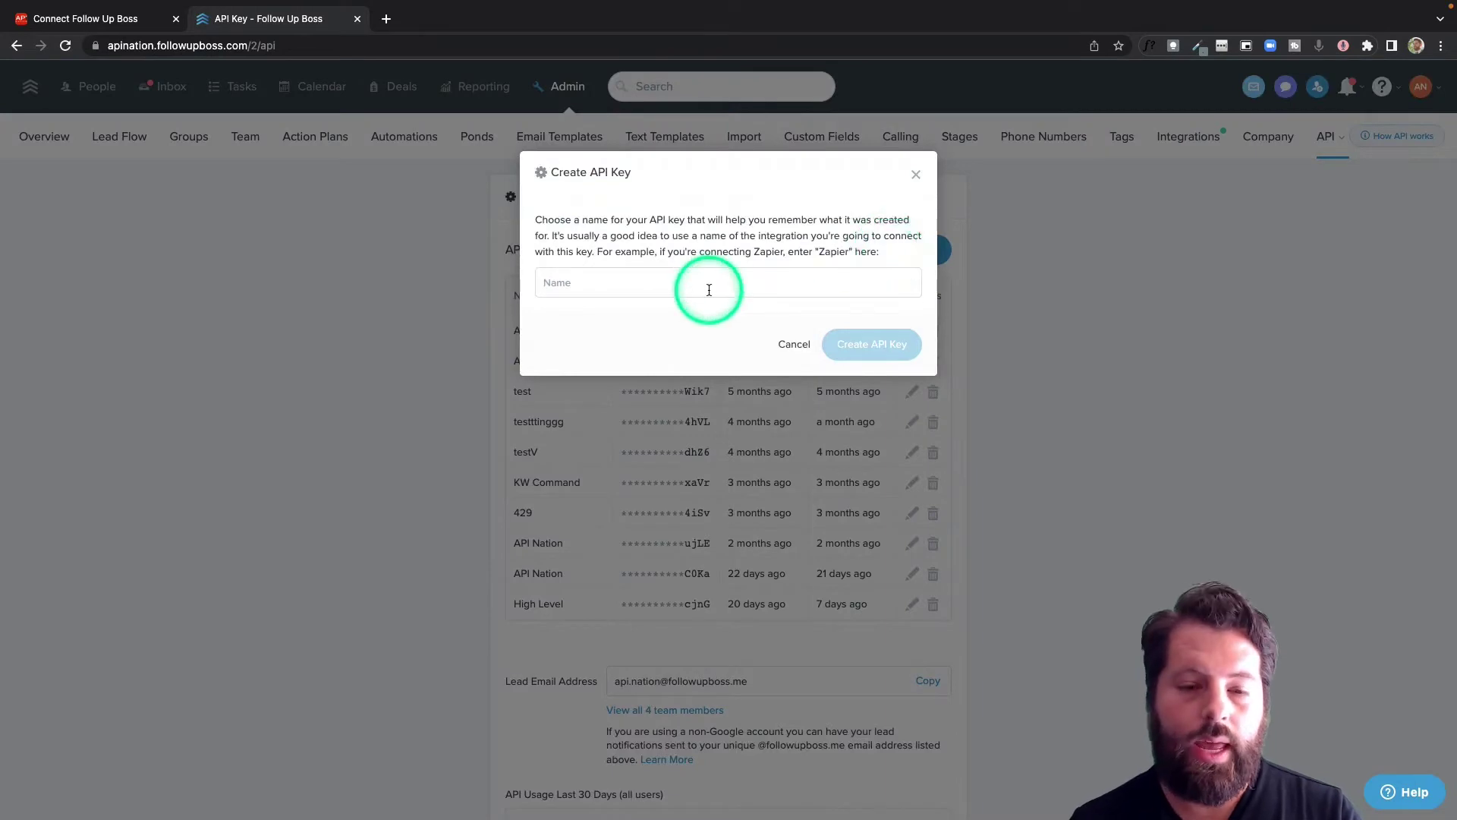
text(API Nation)
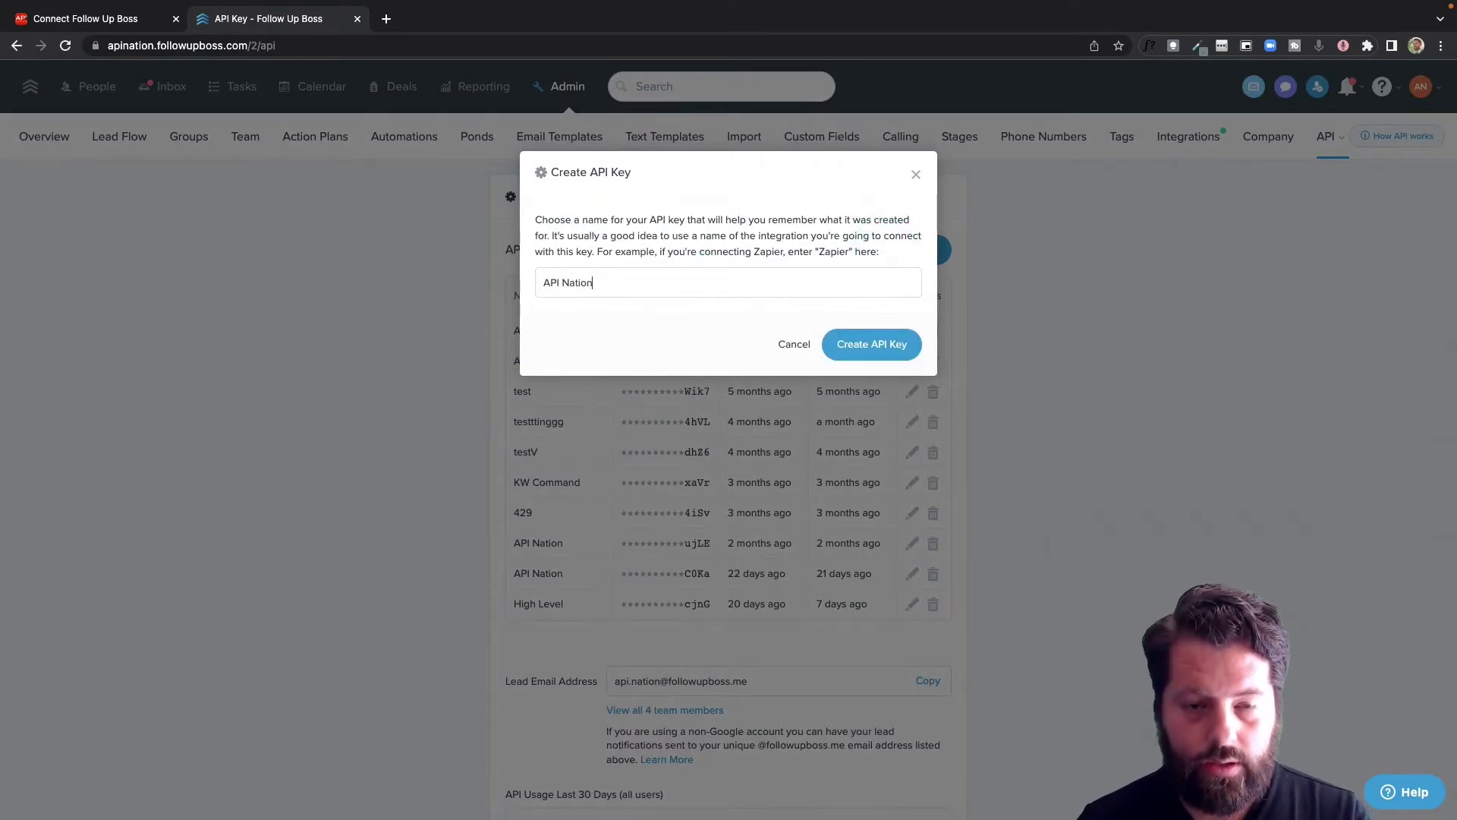
click(871, 345)
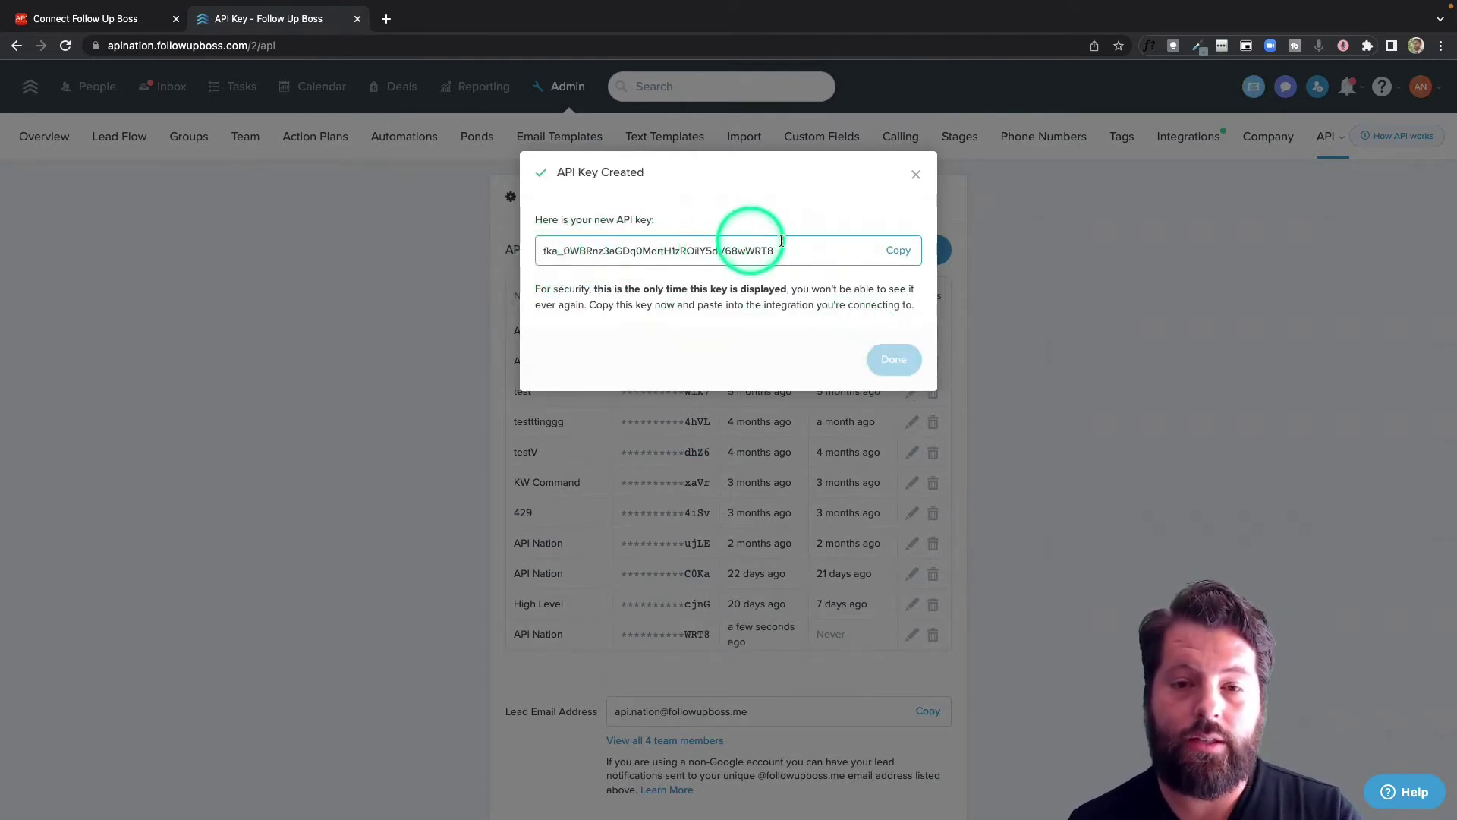
click(899, 253)
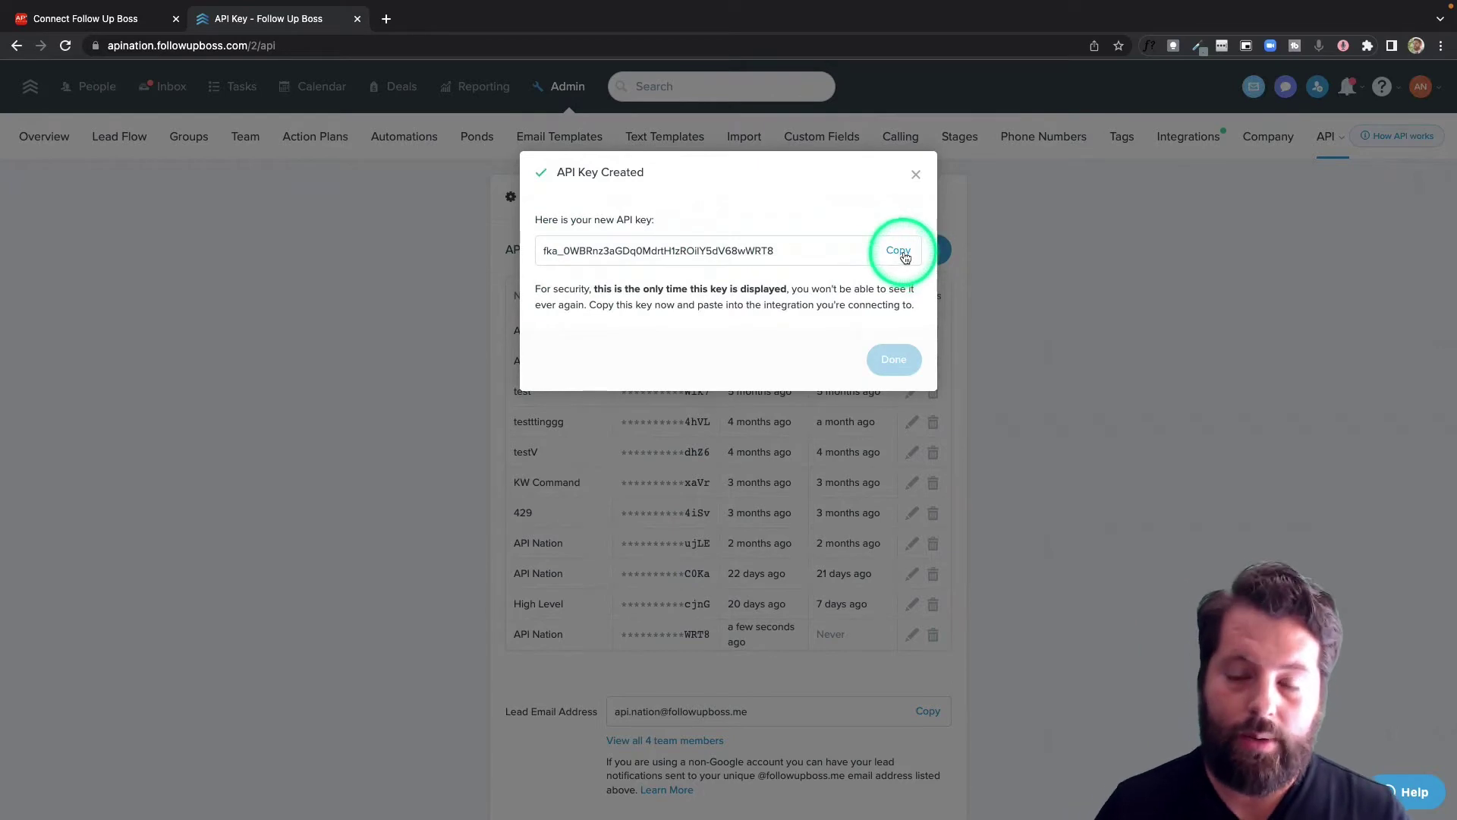
click(904, 255)
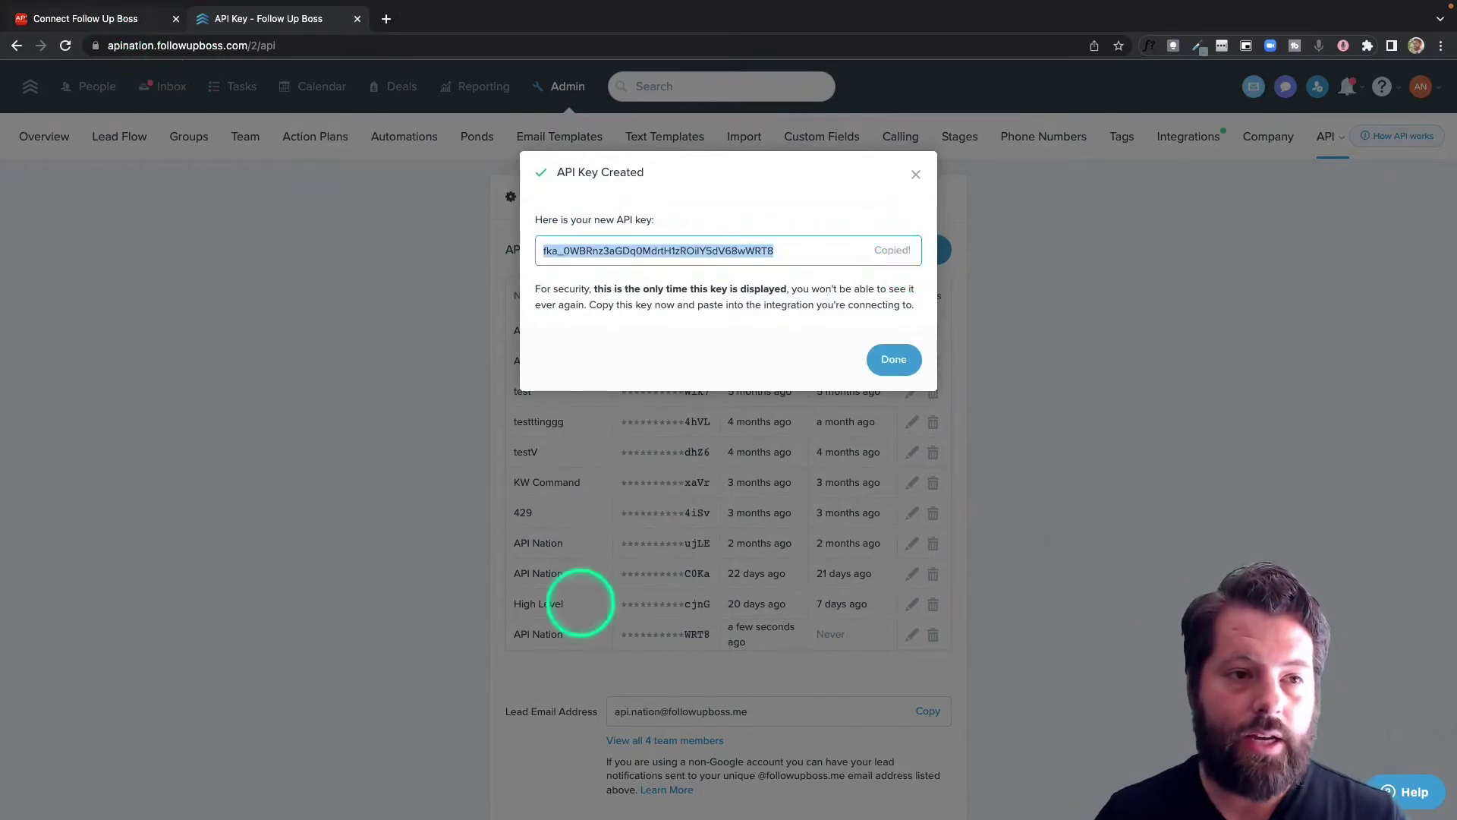
key(ctrl+shift+Tab)
Paste the copied API key, enter the company name, and connect Follow Up Boss.
click(605, 406)
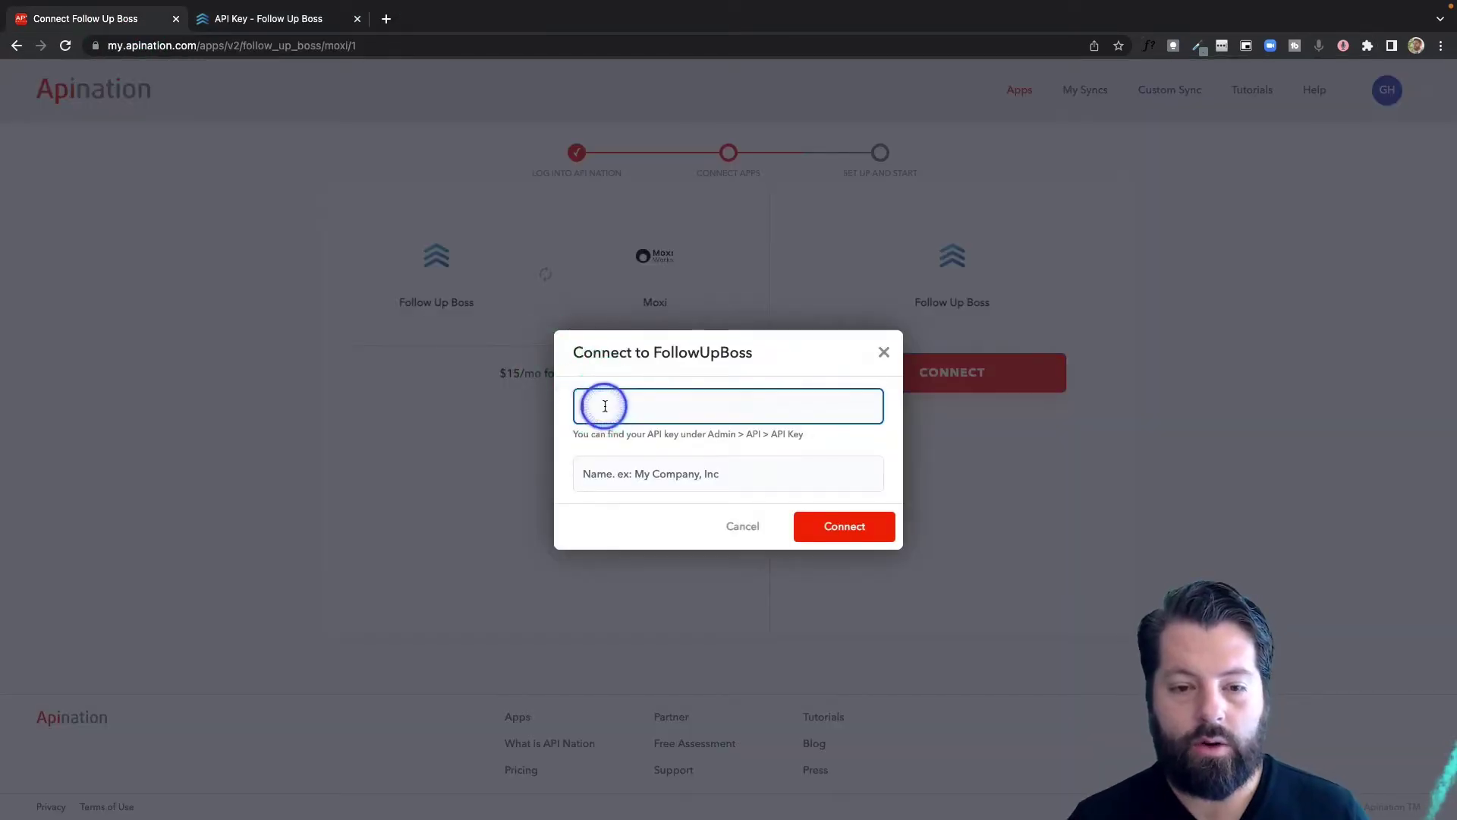
key(ctrl+v)
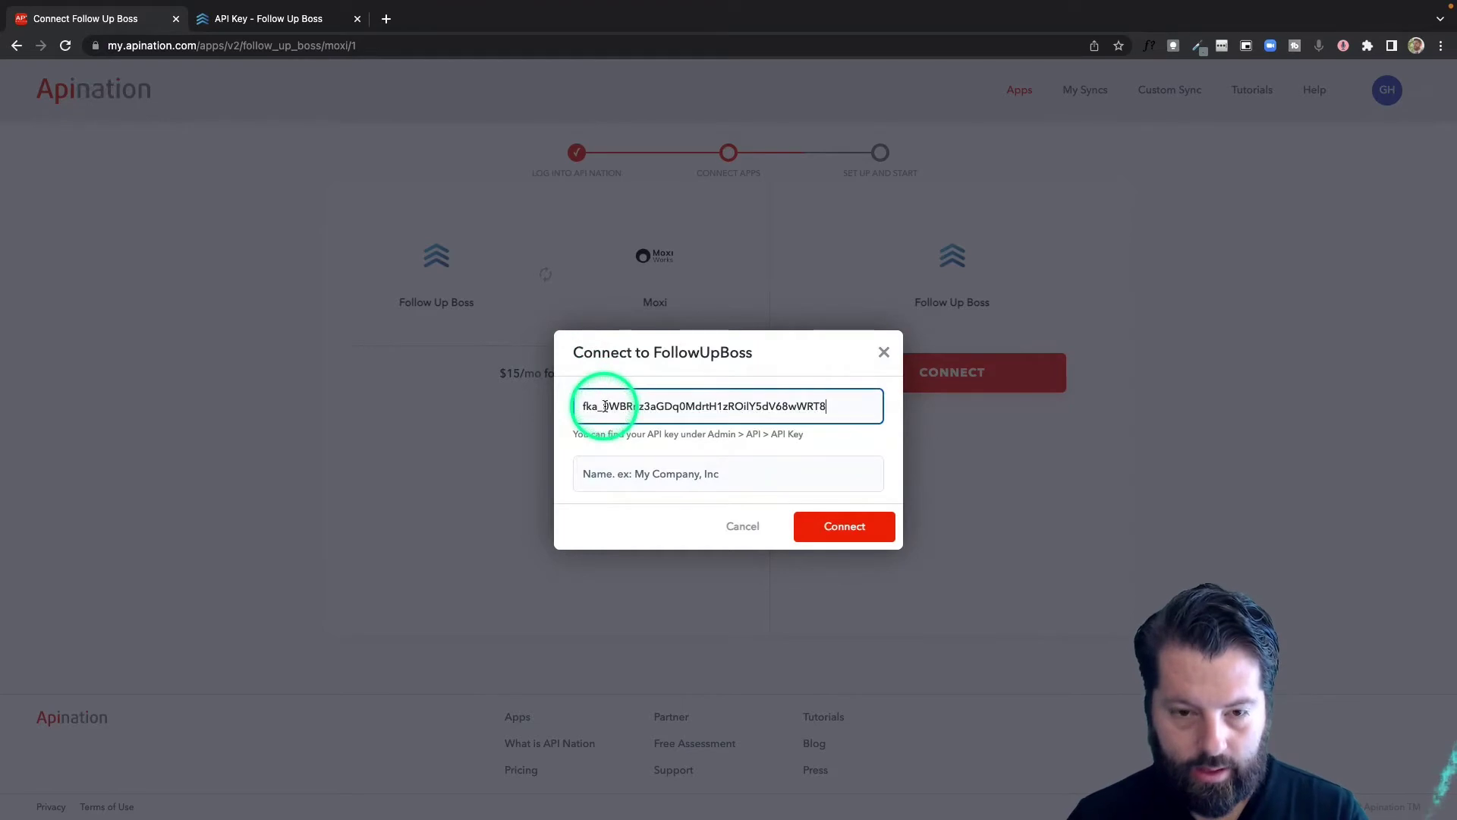
click(643, 474)
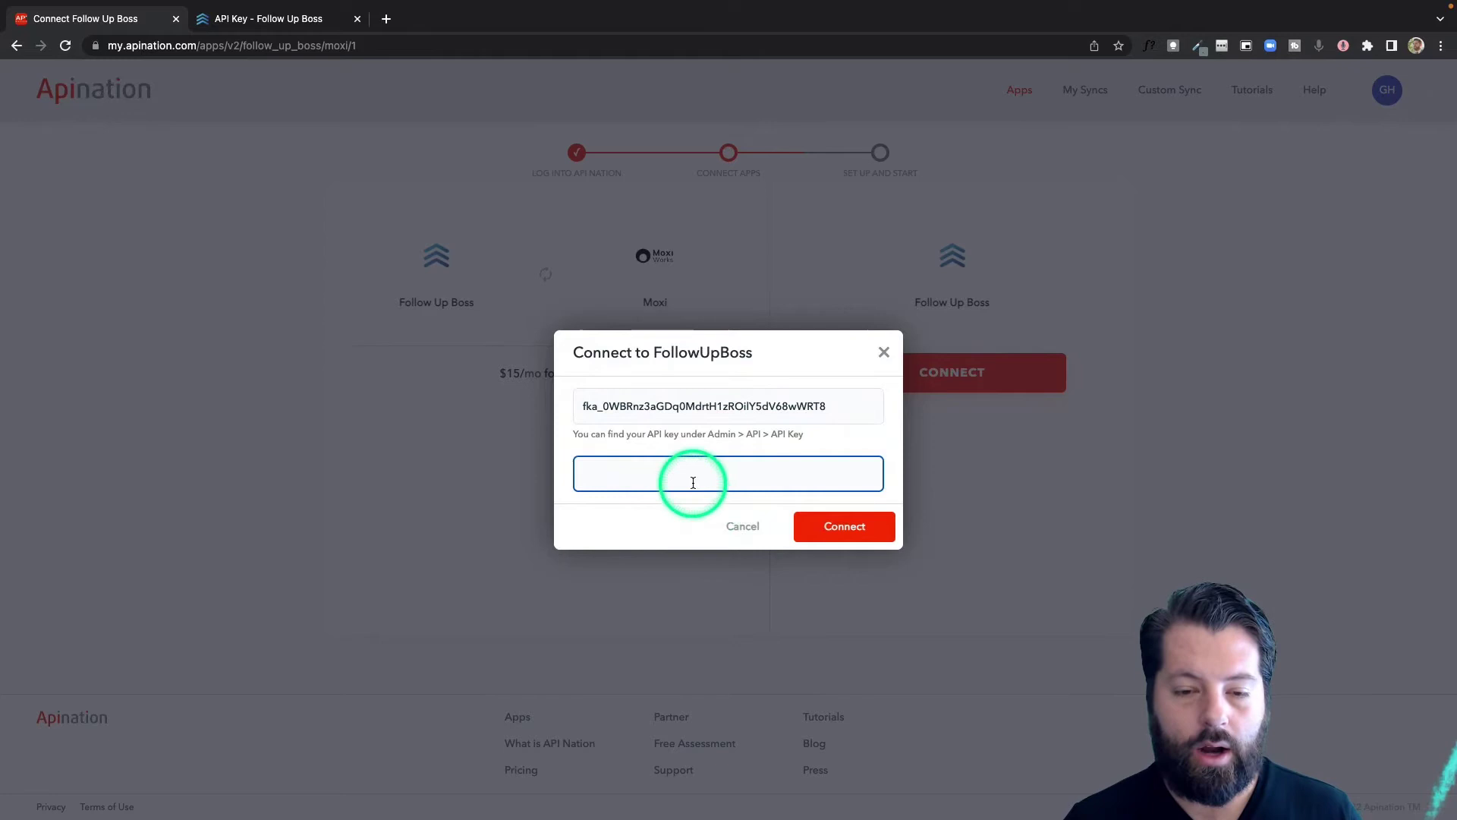
text(Gabe Co)
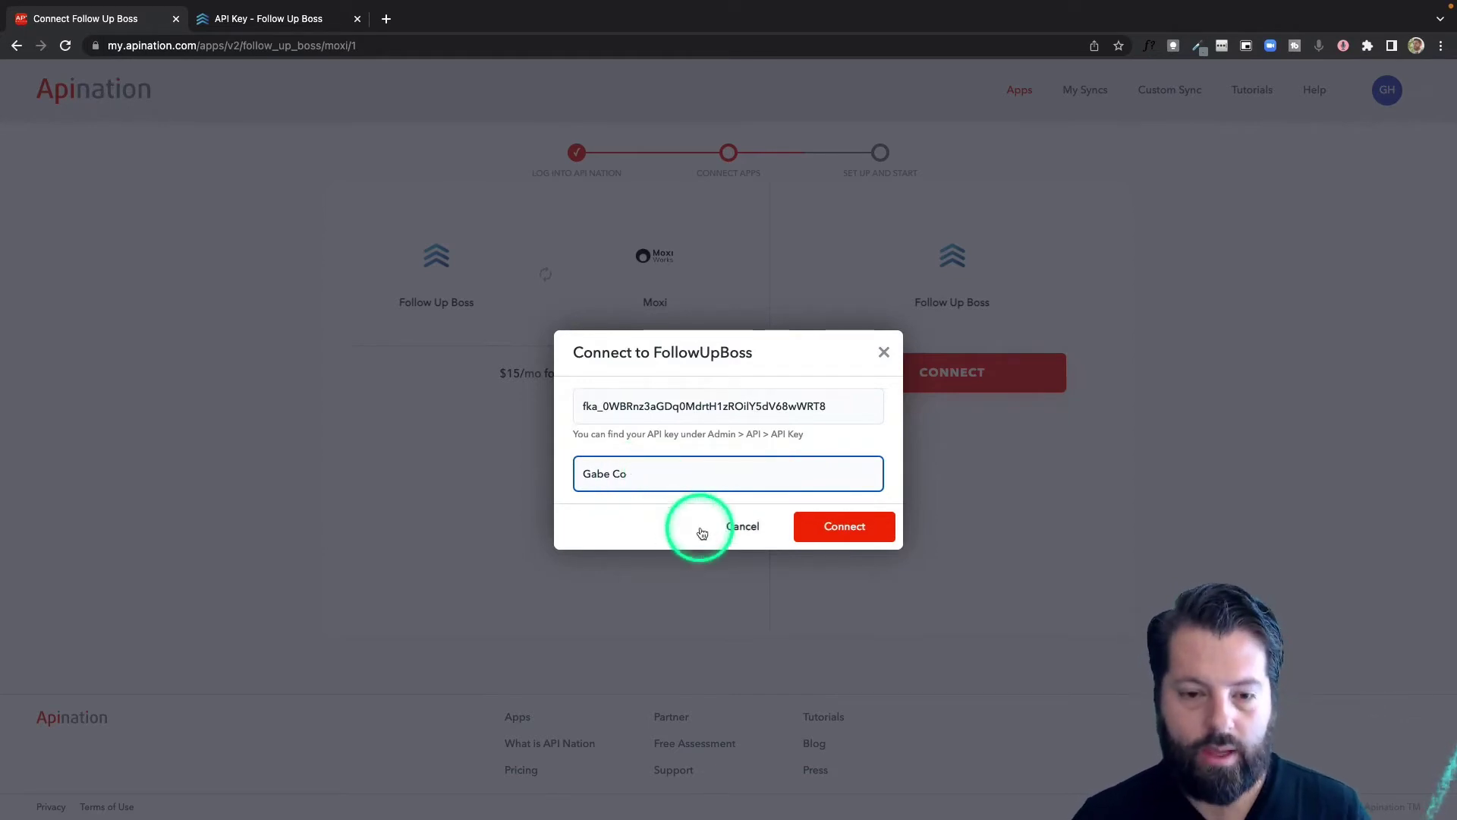
click(844, 532)
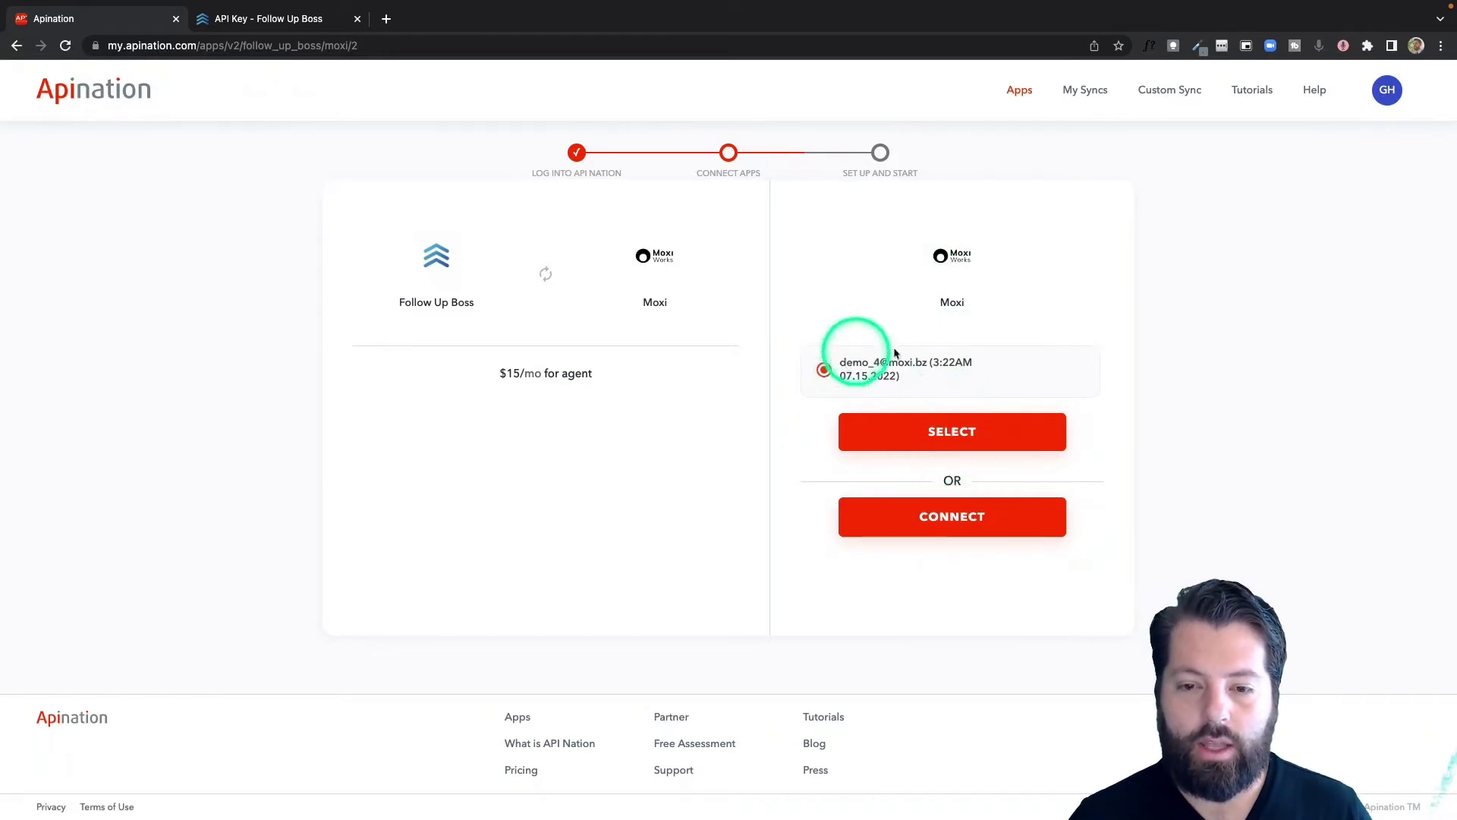
Select the saved Moxi account and continue to Review Settings and Start sync.
click(974, 524)
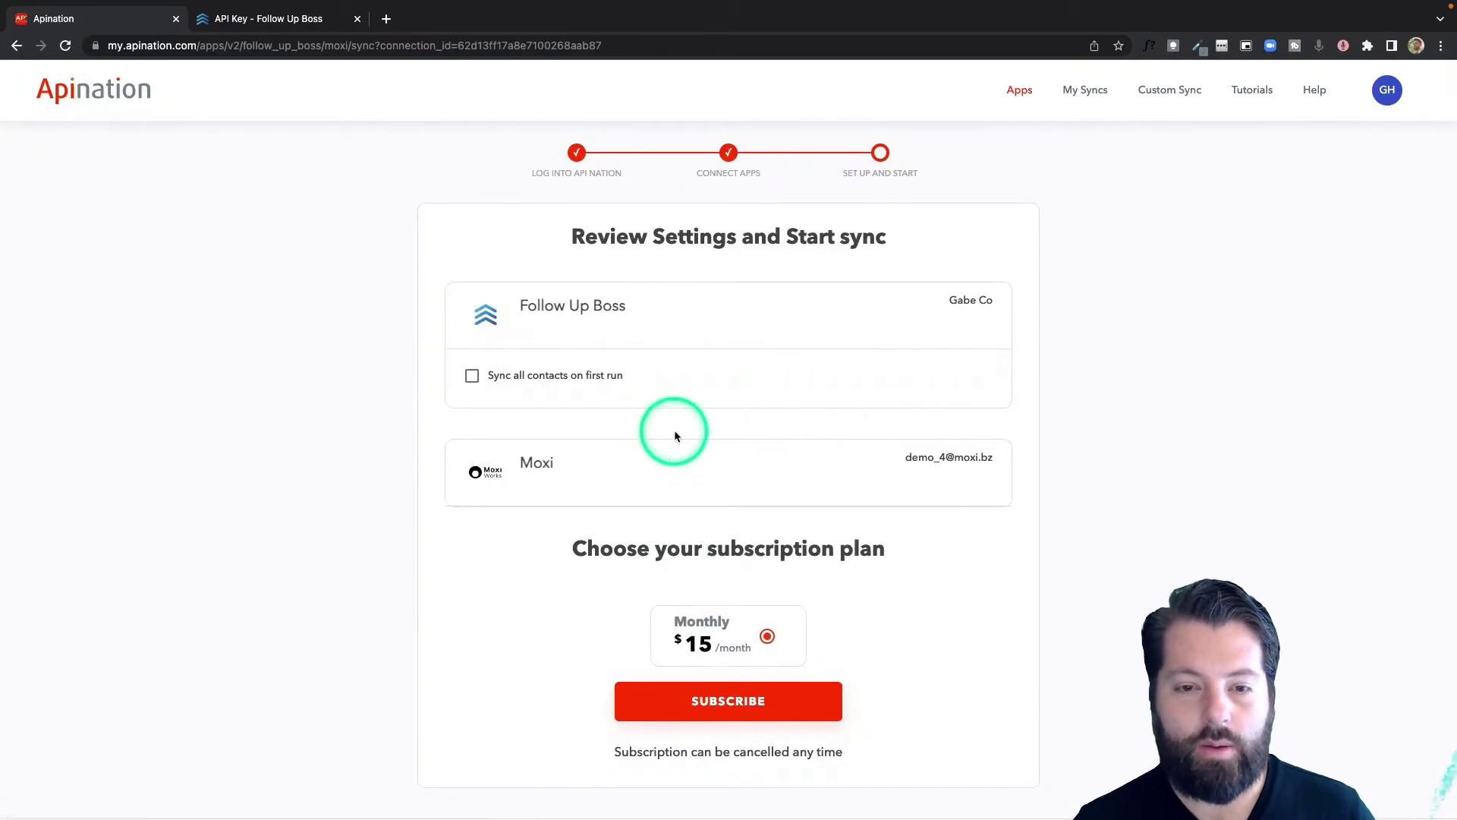
Enable Sync all contacts on first run and subscribe to the $15/month plan.
scroll(645, 600, down, 3)
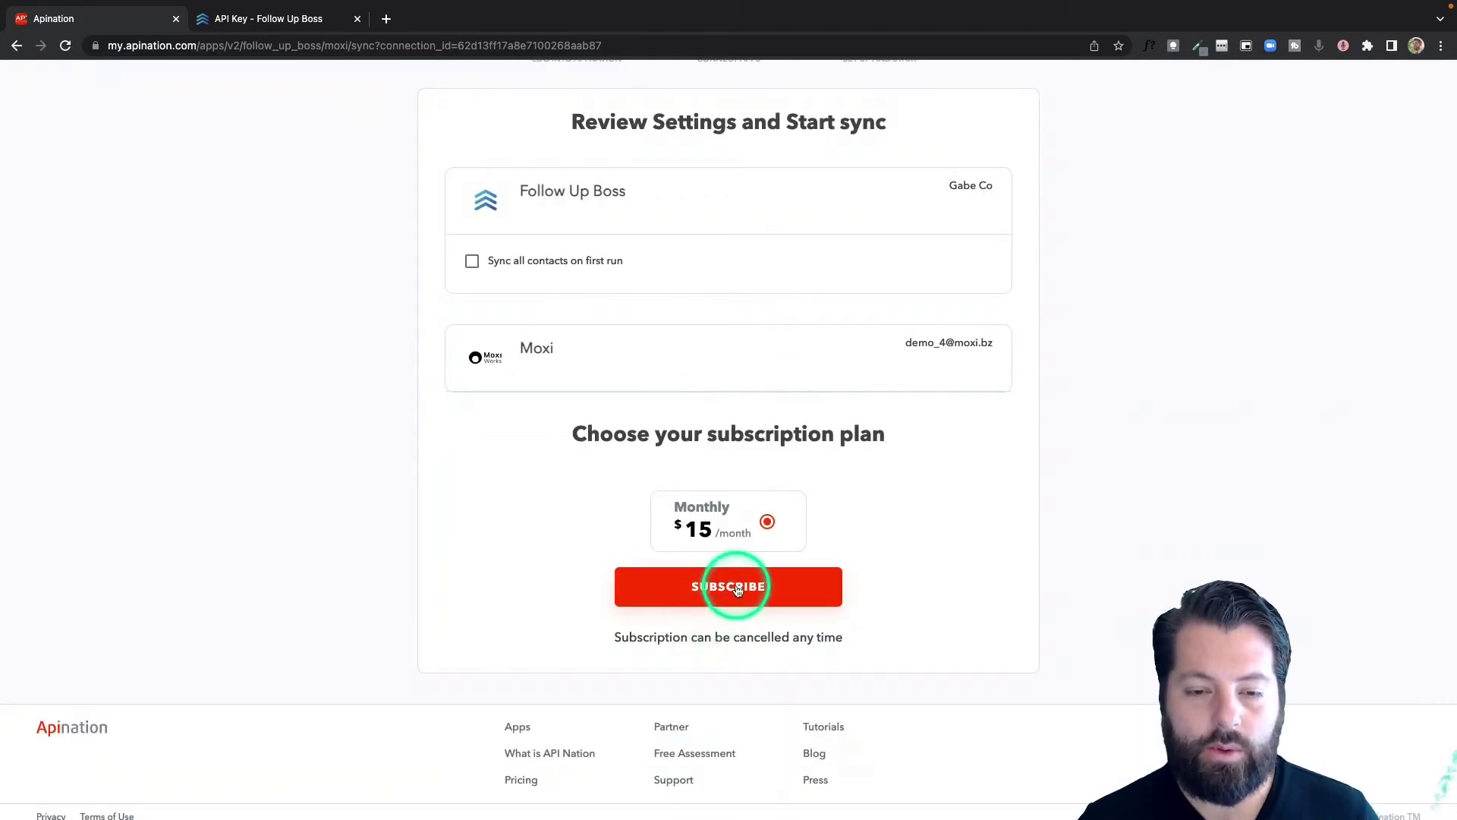
scroll(786, 407, up, 1)
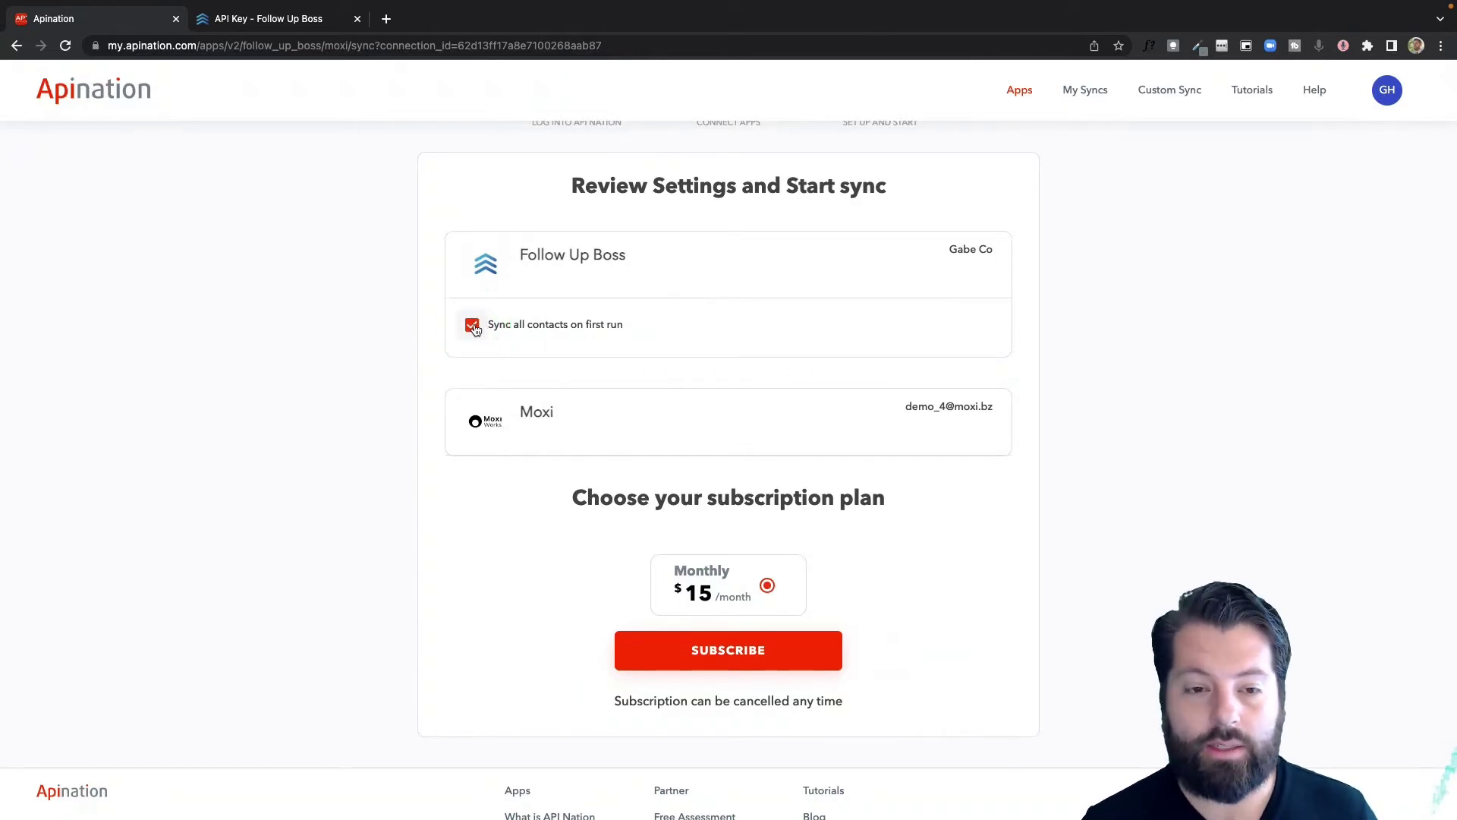
click(472, 325)
click(712, 651)
Review the new sync's Settings tab: both connected accounts, the empty Filter, and the field Mapping.
click(808, 766)
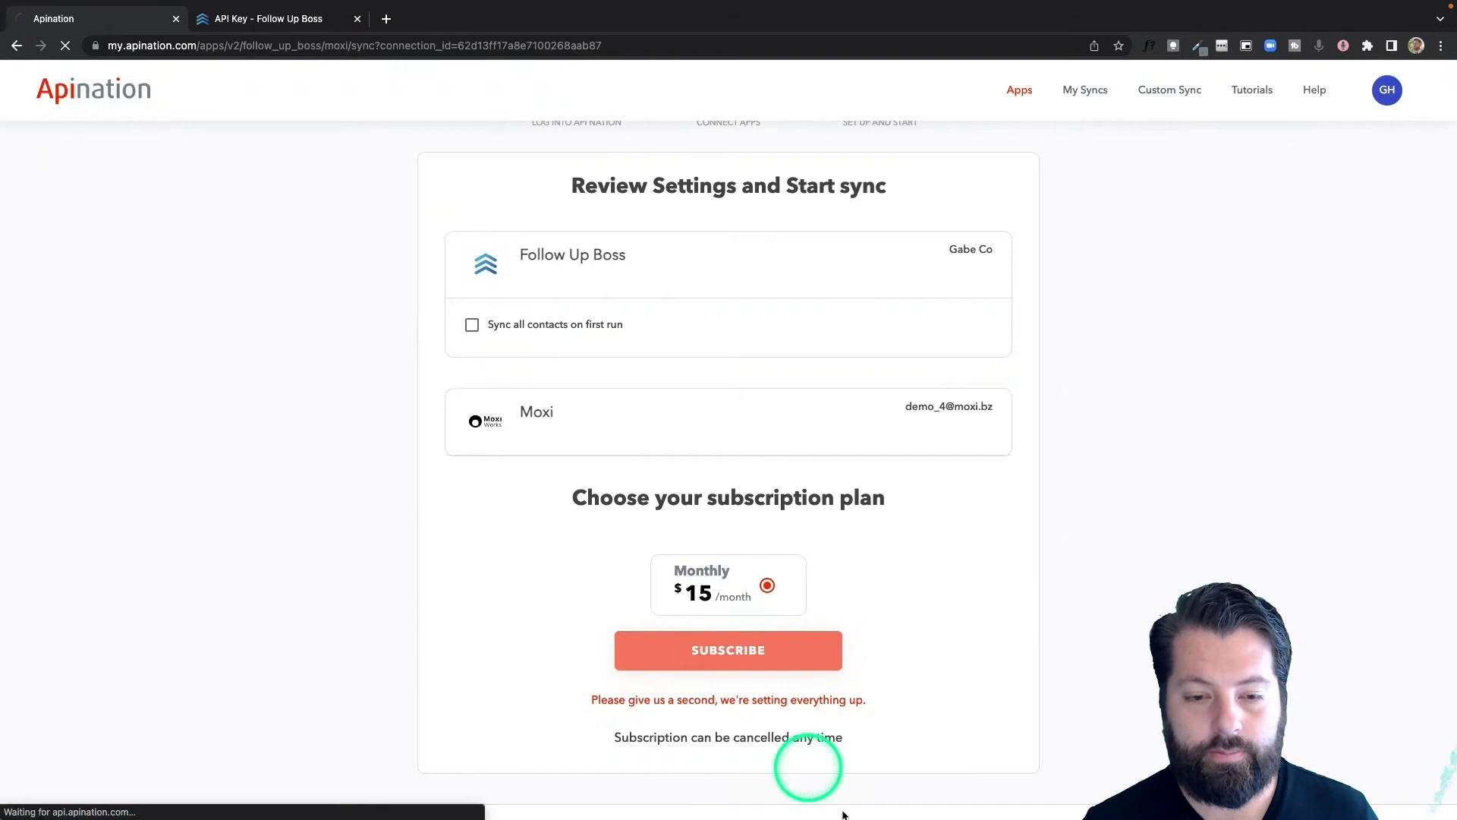
scroll(794, 598, down, 3)
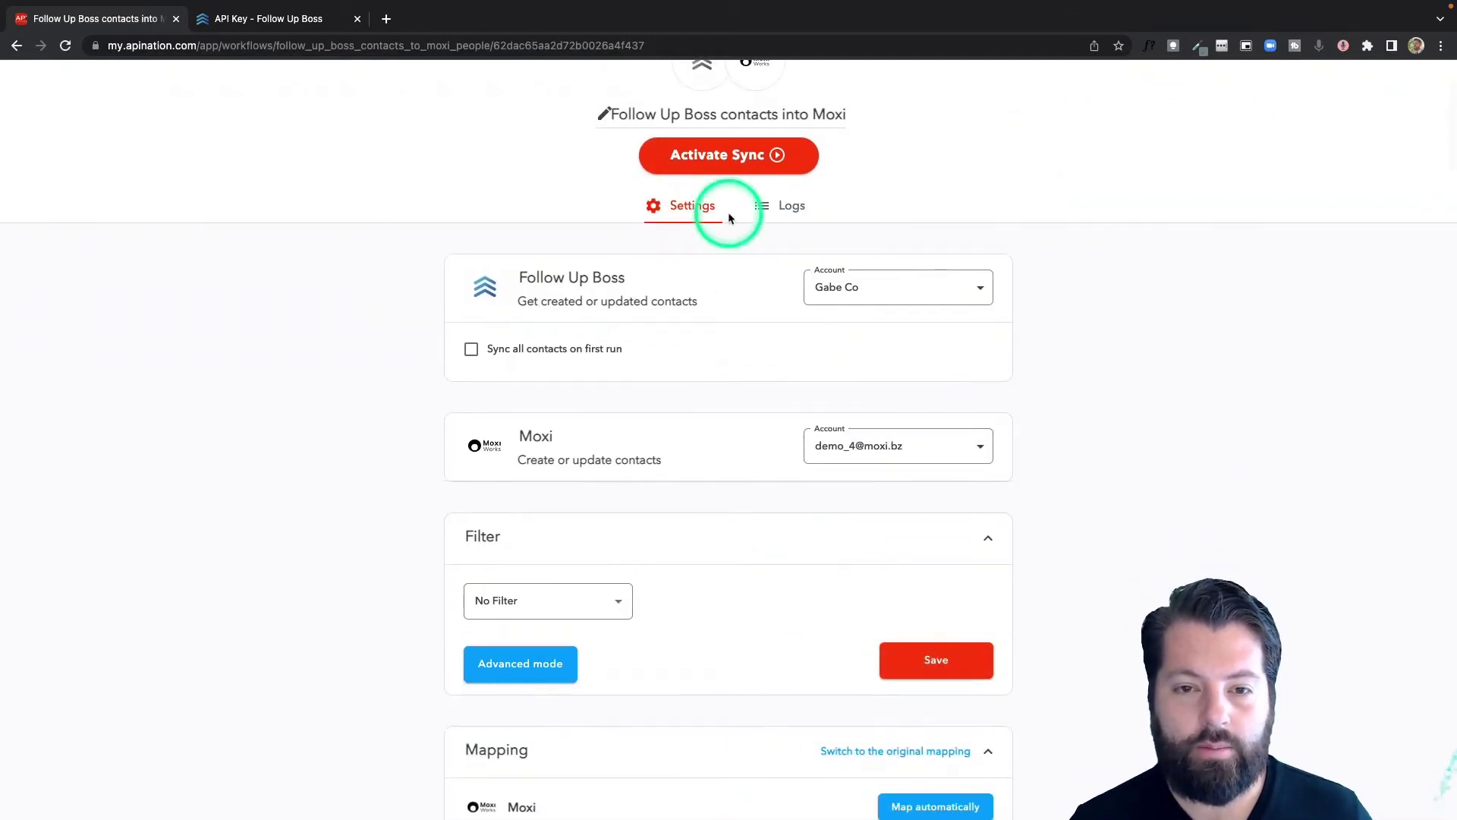
scroll(726, 357, down, 1)
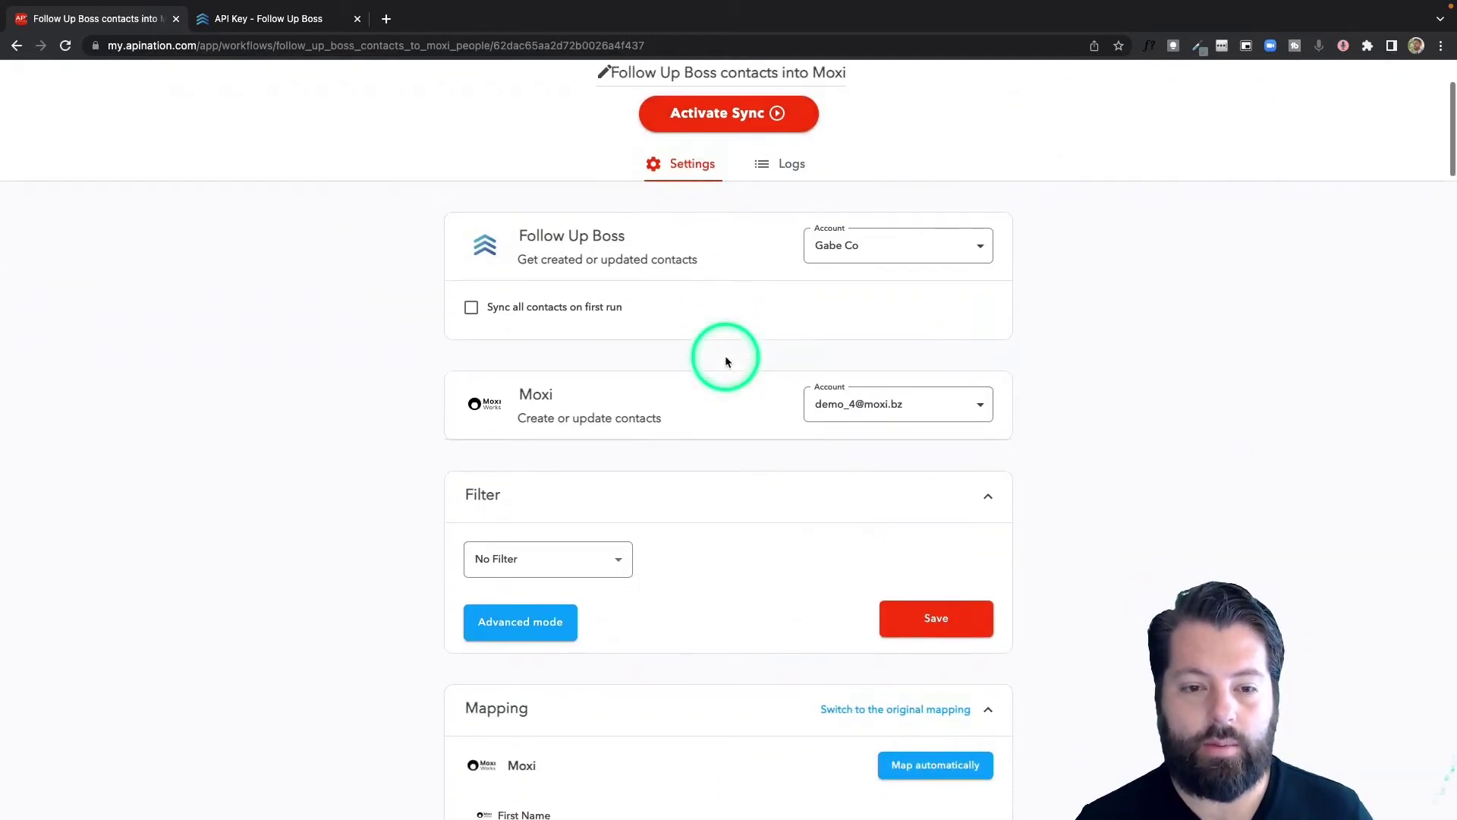
scroll(696, 488, down, 5)
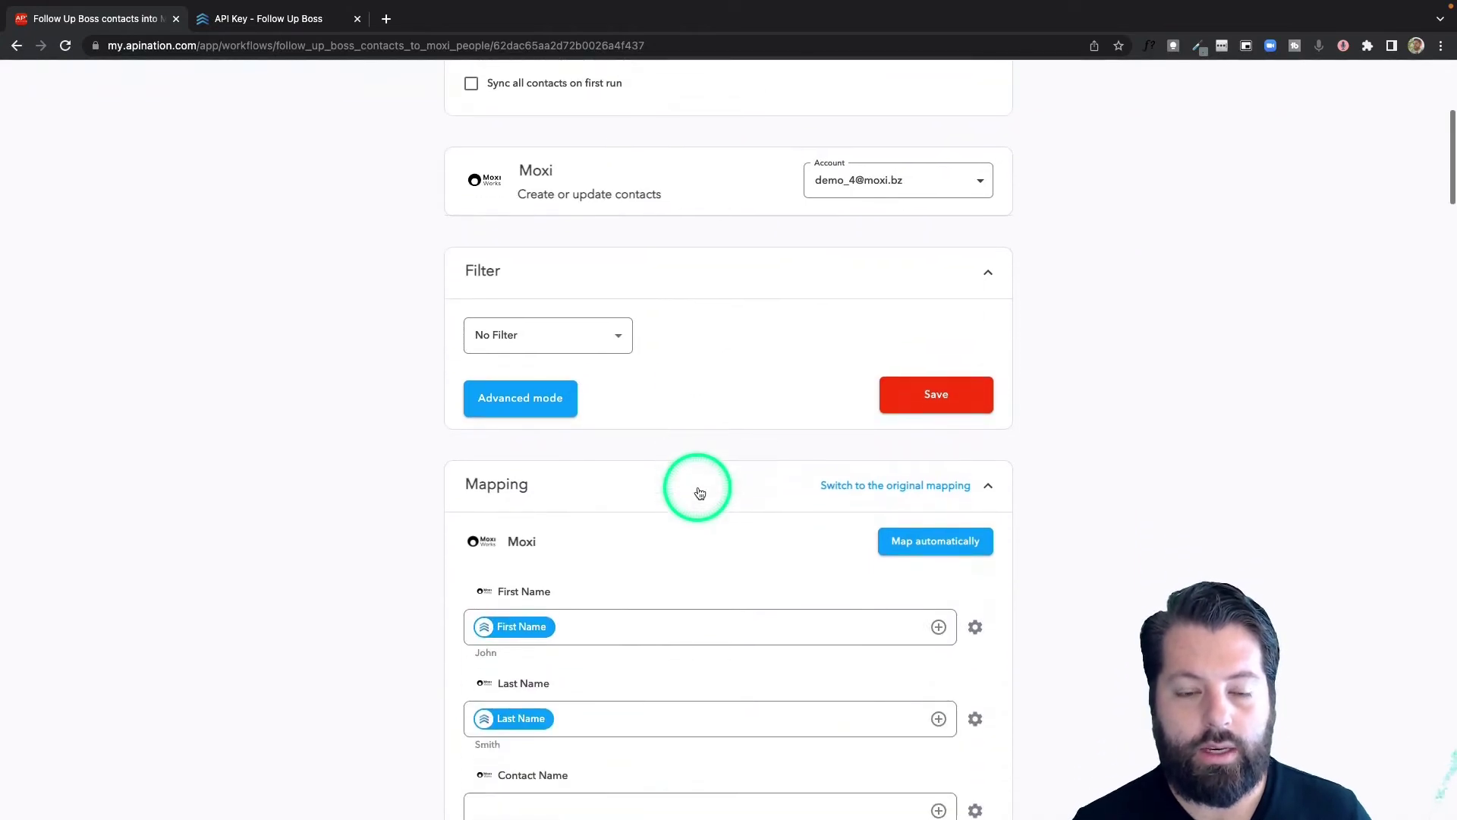
scroll(700, 493, down, 4)
scroll(700, 493, up, 3)
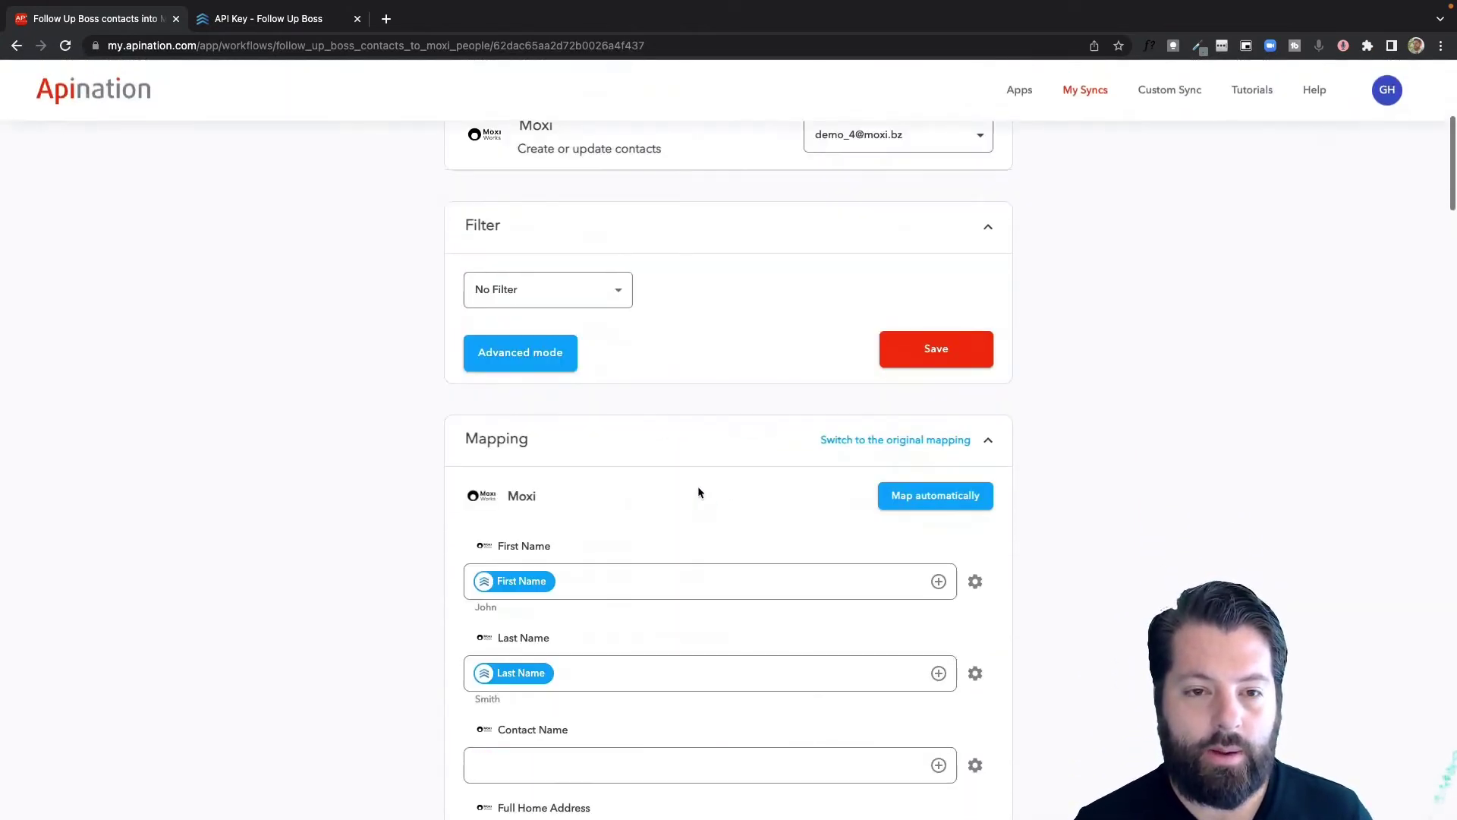
scroll(698, 492, up, 6)
click(624, 565)
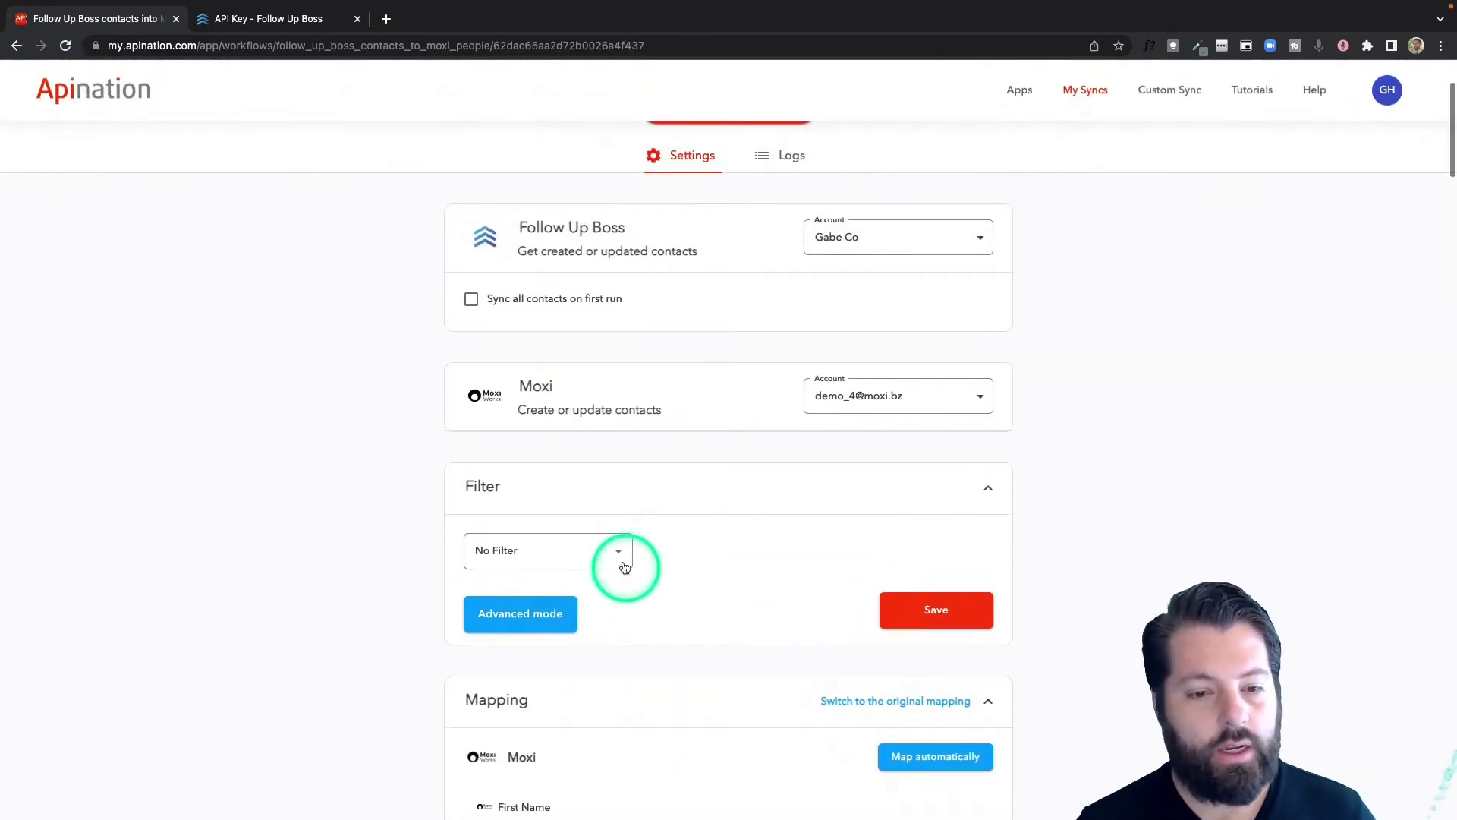
click(621, 556)
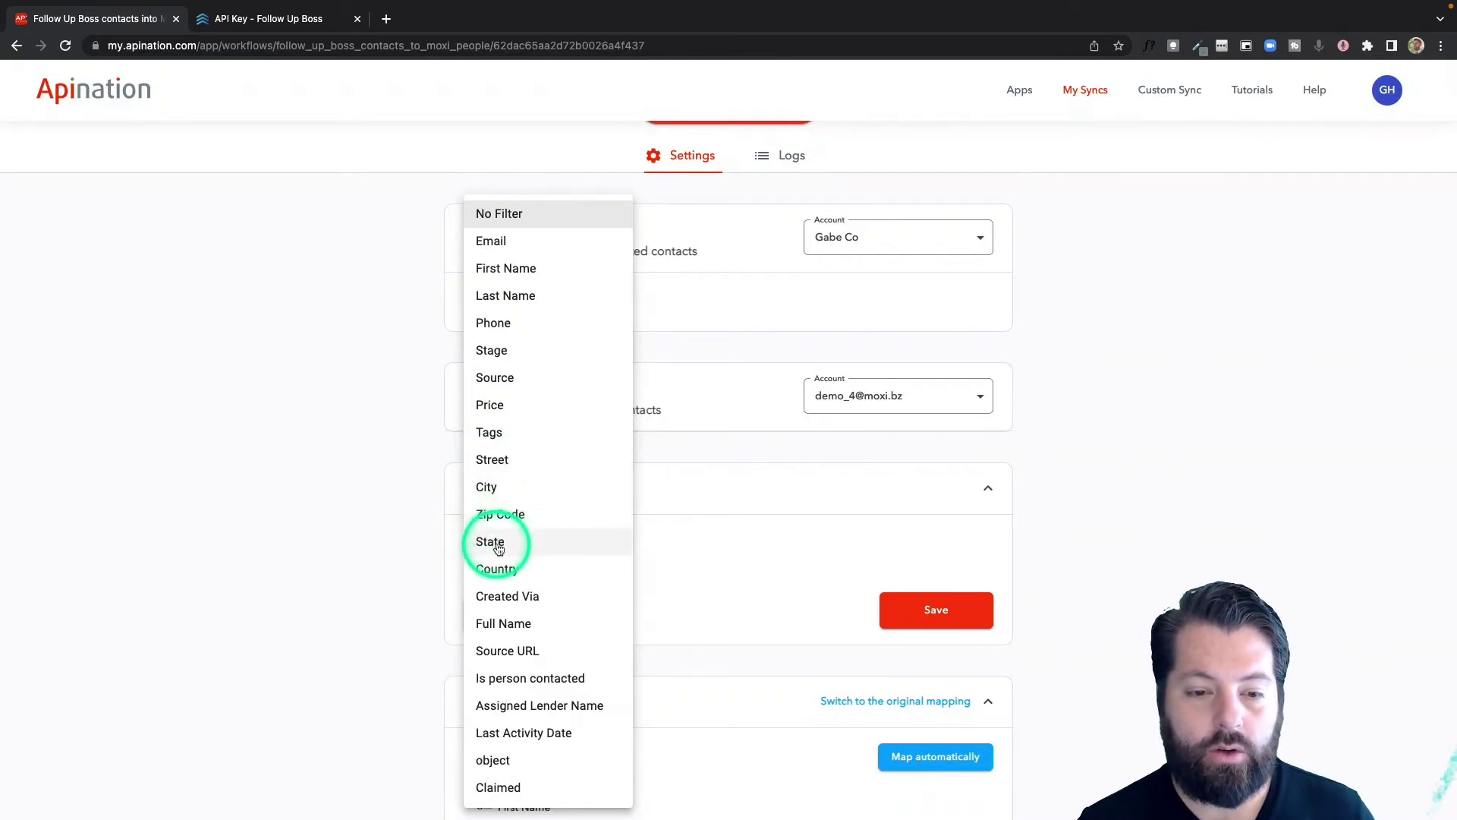
click(527, 432)
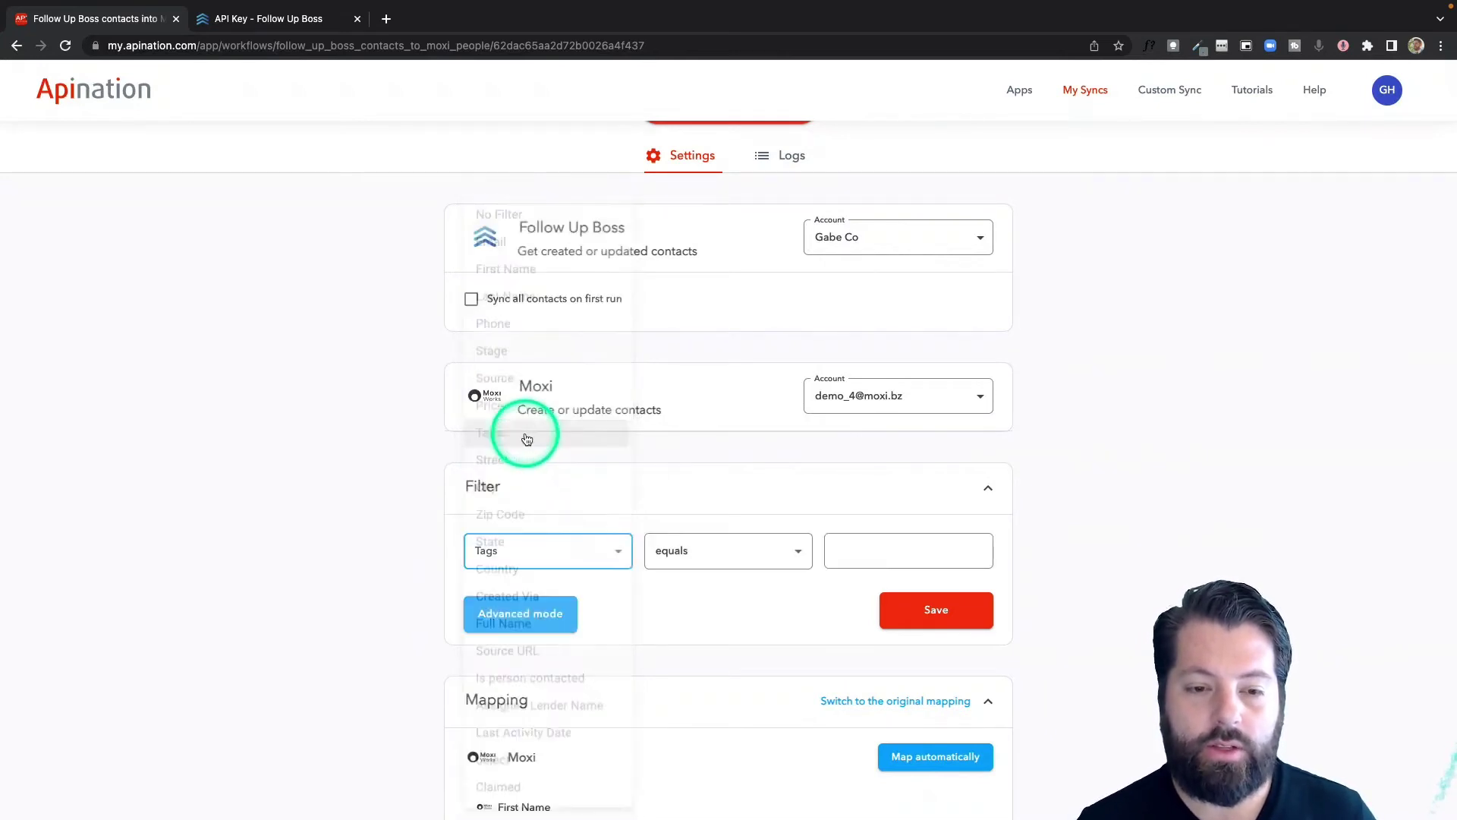
click(759, 559)
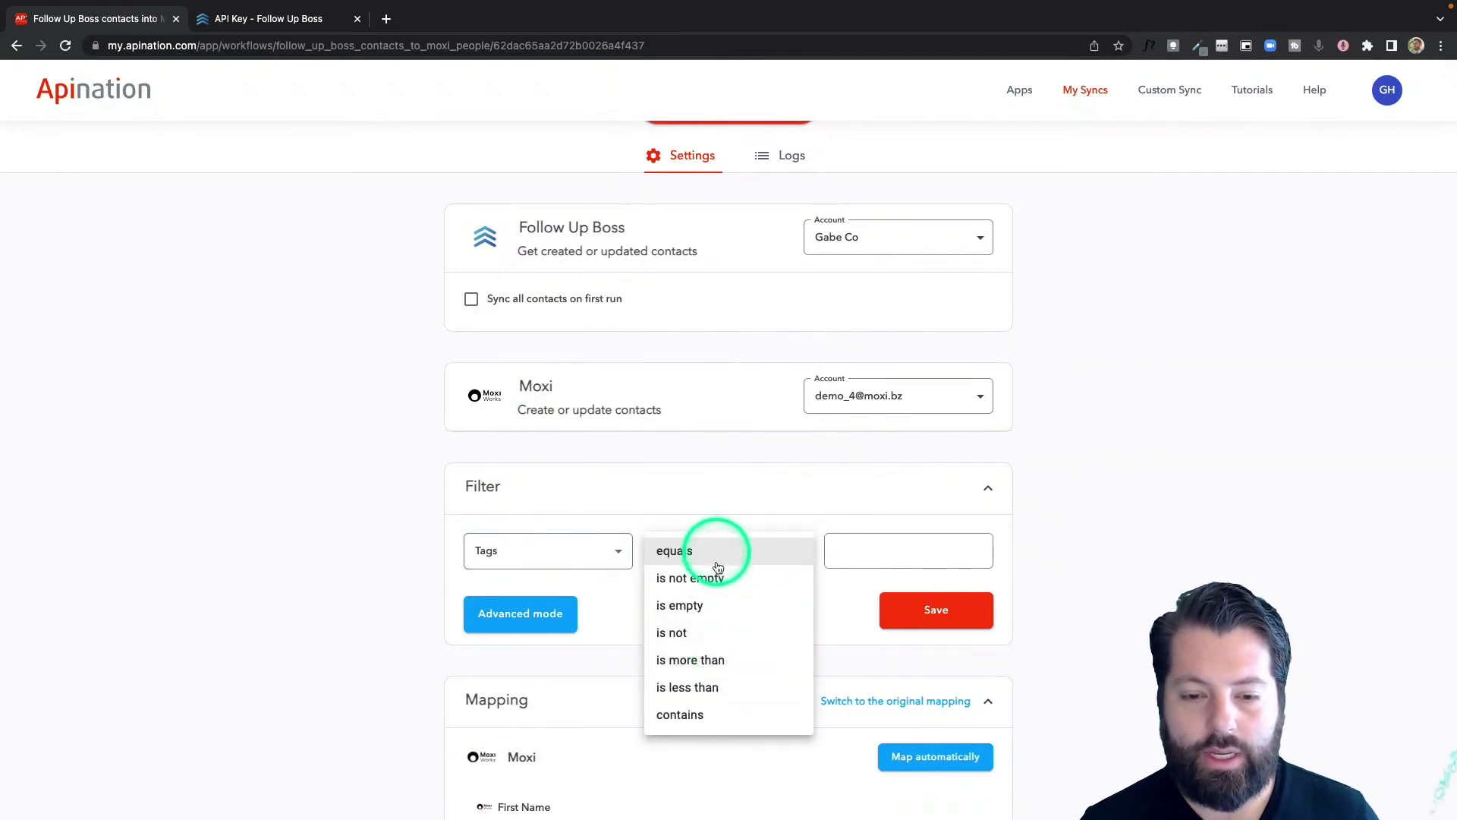
click(715, 722)
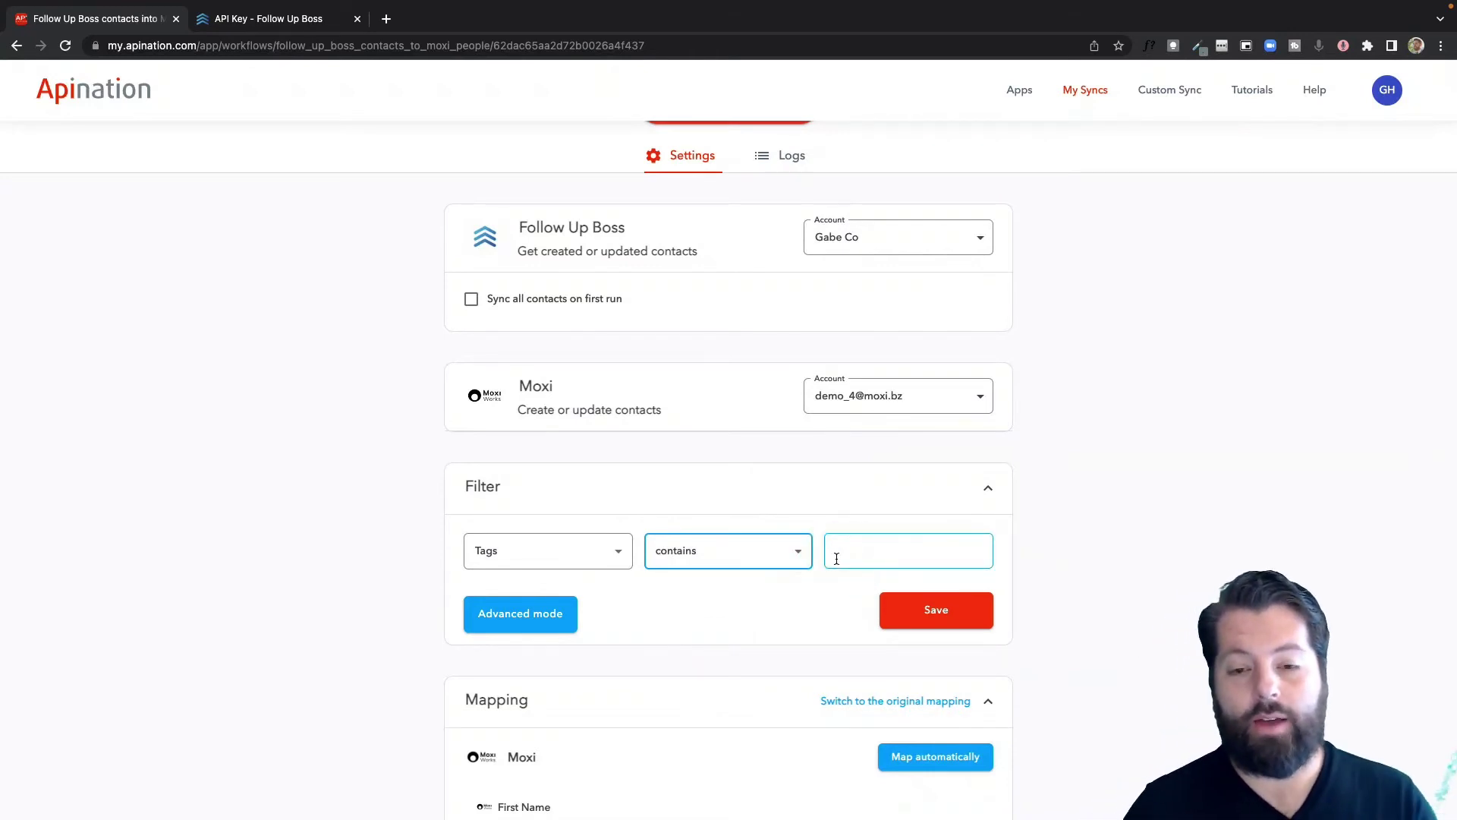
click(864, 557)
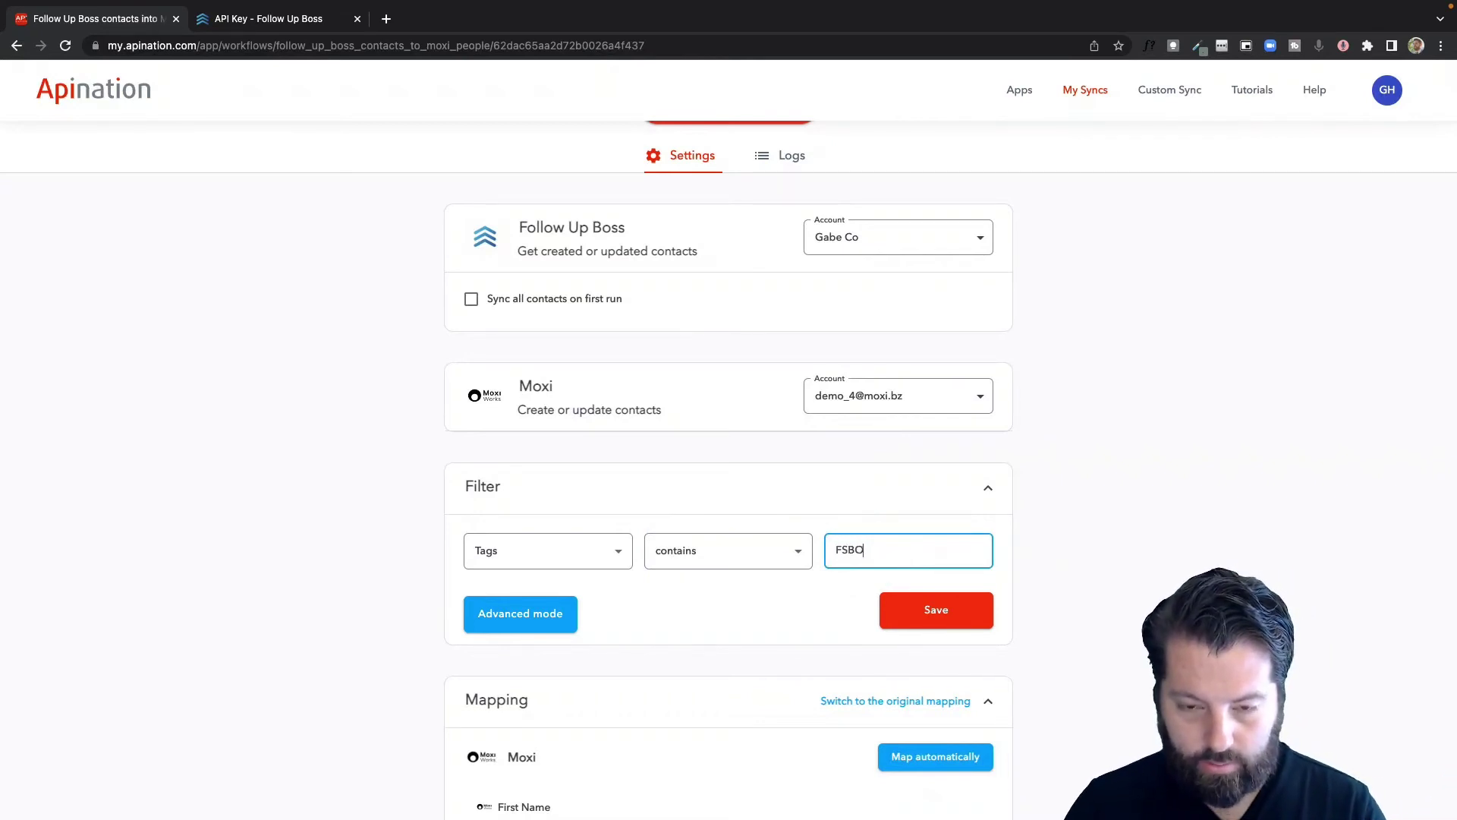
click(618, 553)
click(531, 221)
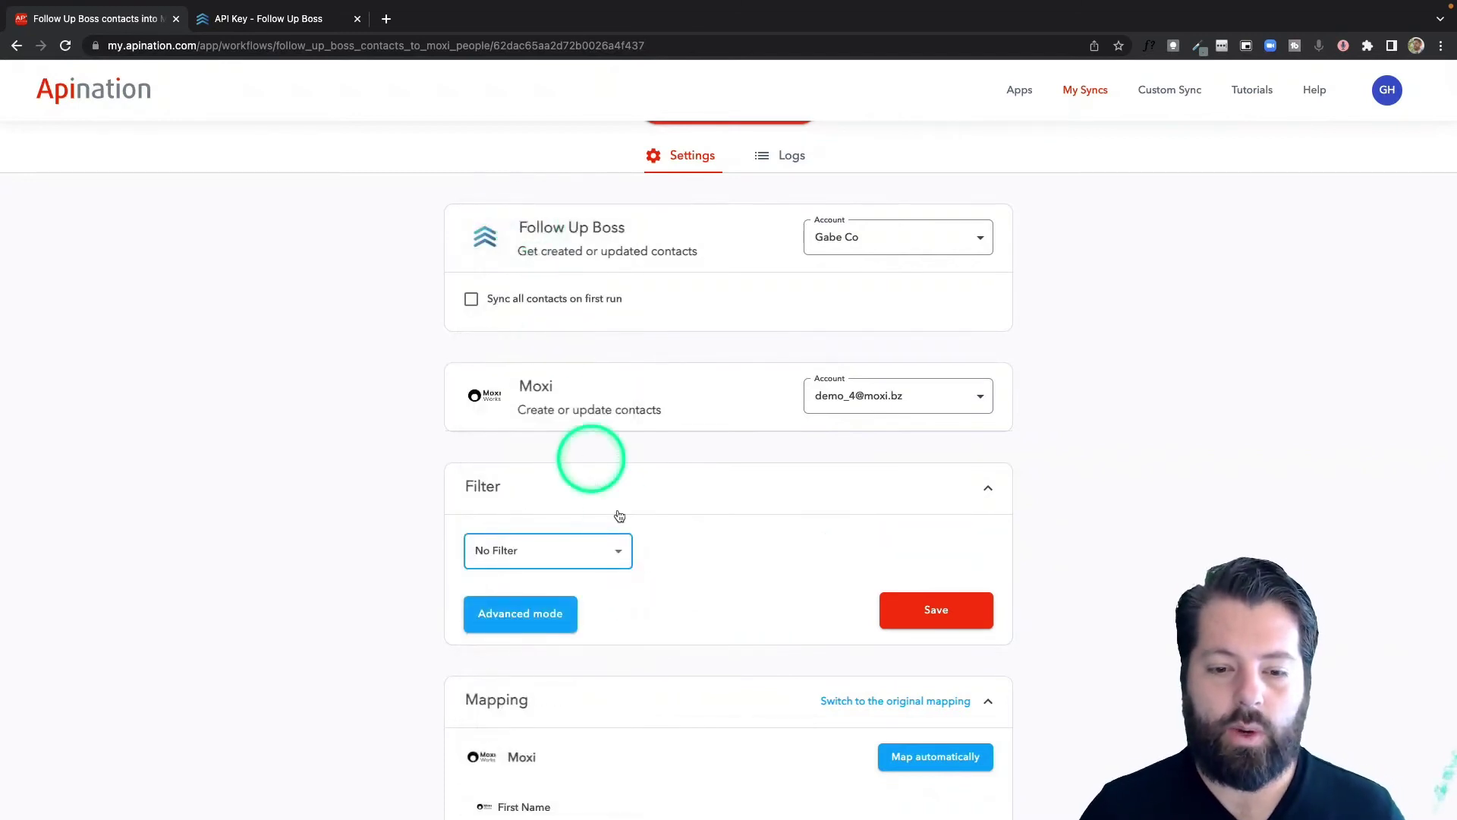
In Mapping, add Follow Up Boss Tags, found by searching 'tag', as the source for Moxi's Groups.
scroll(710, 543, down, 6)
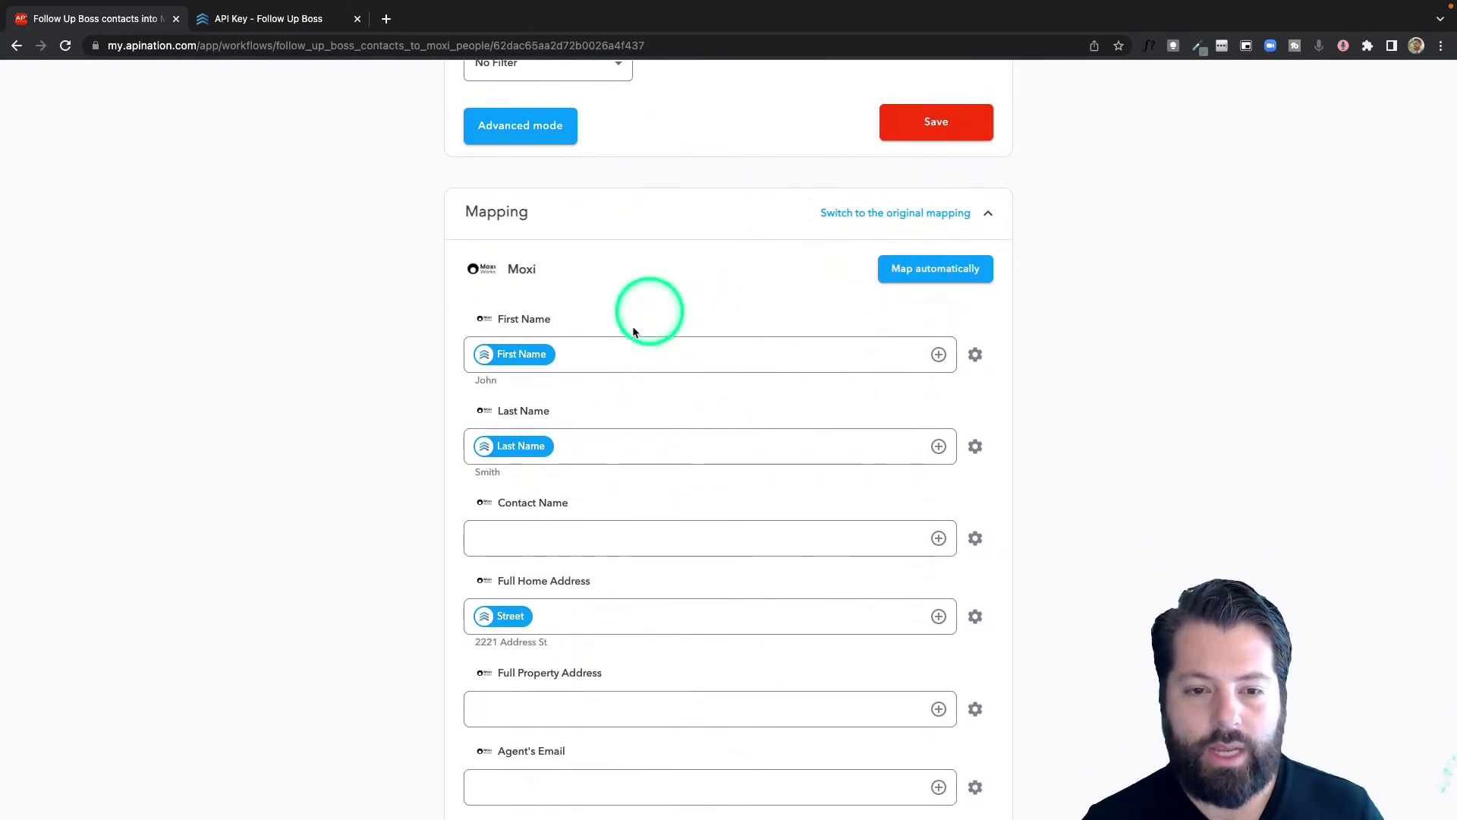
scroll(691, 489, down, 5)
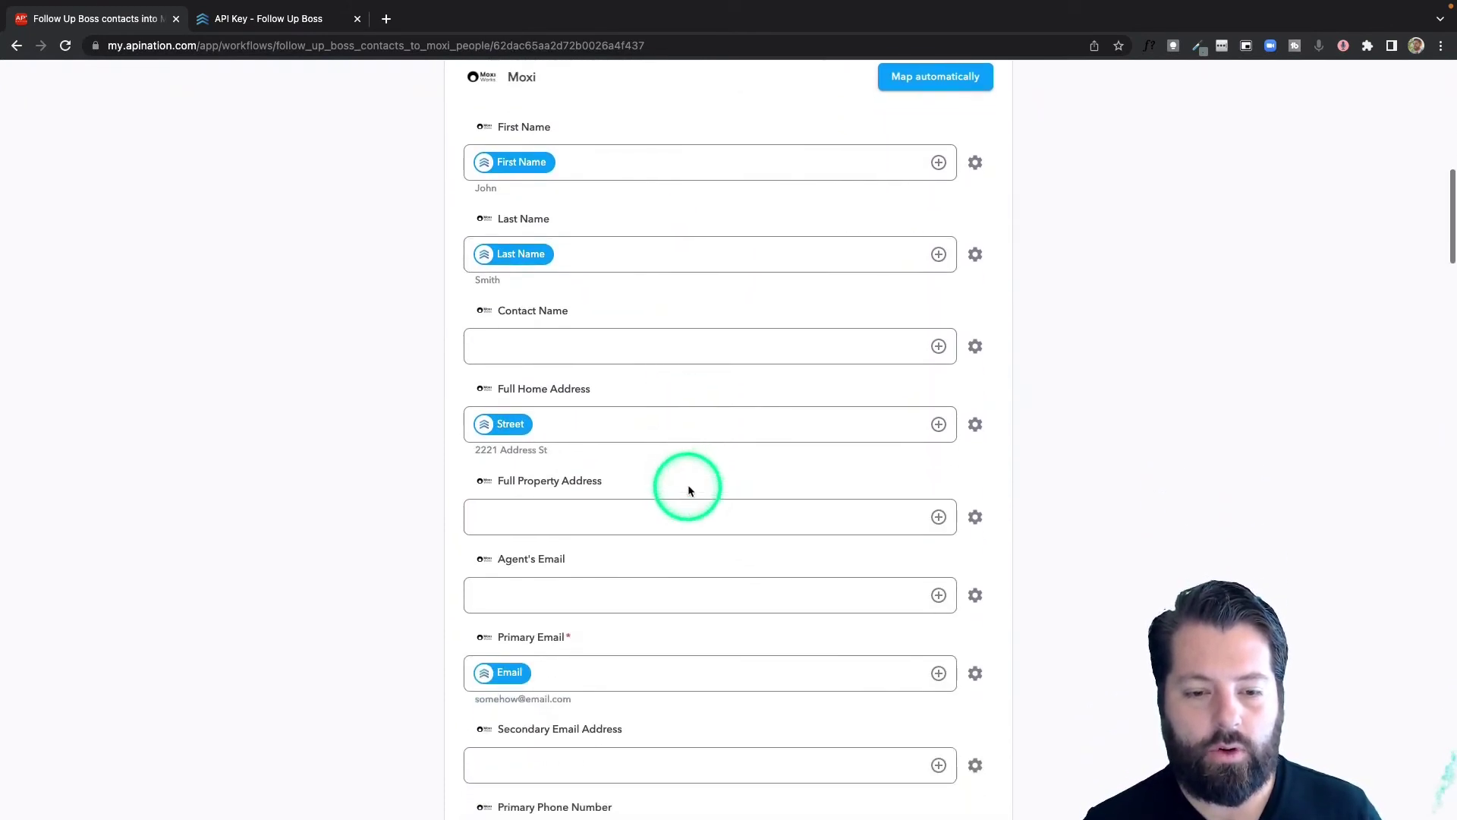
scroll(689, 491, down, 6)
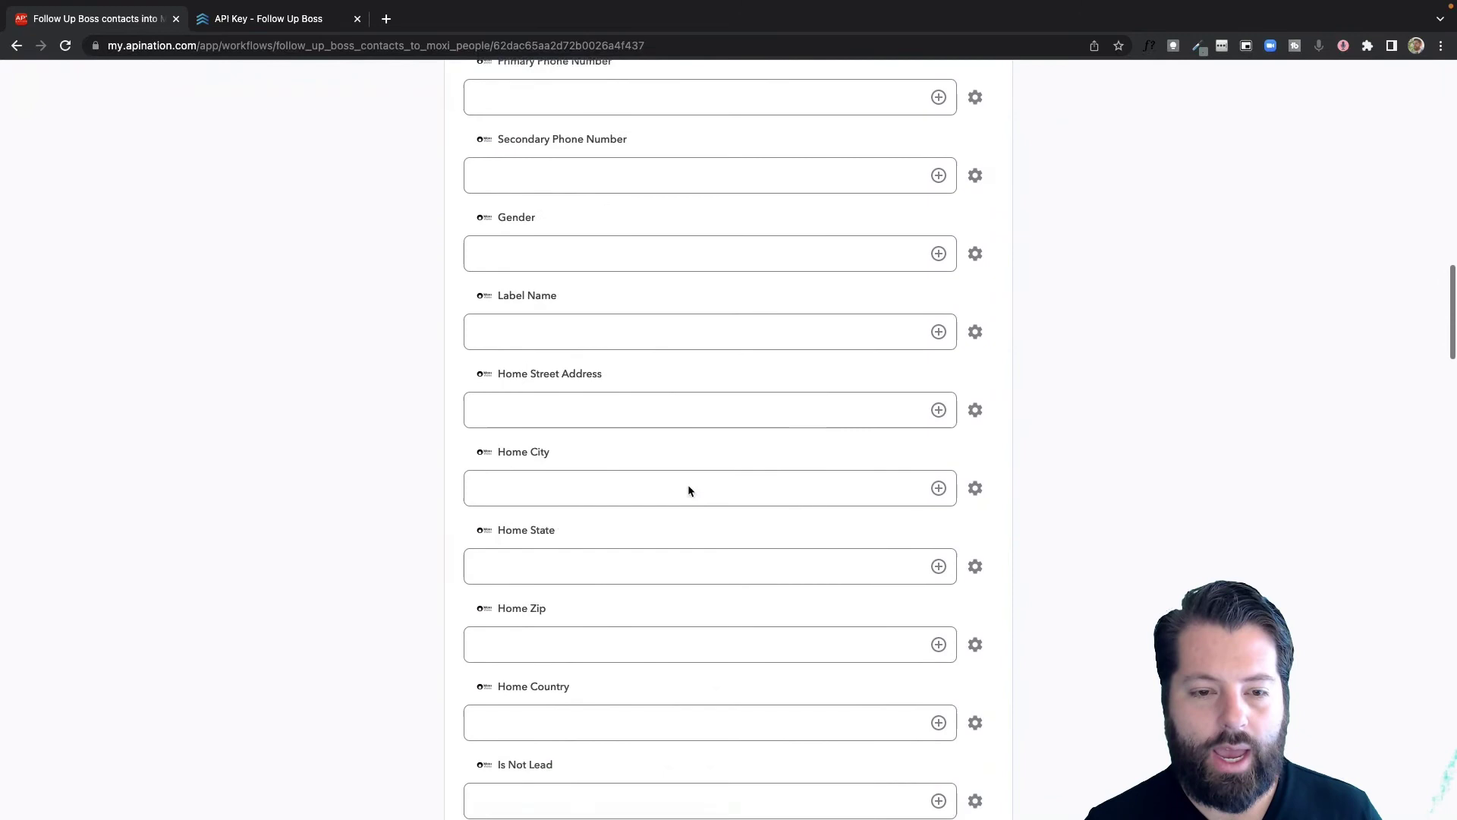
scroll(689, 486, down, 5)
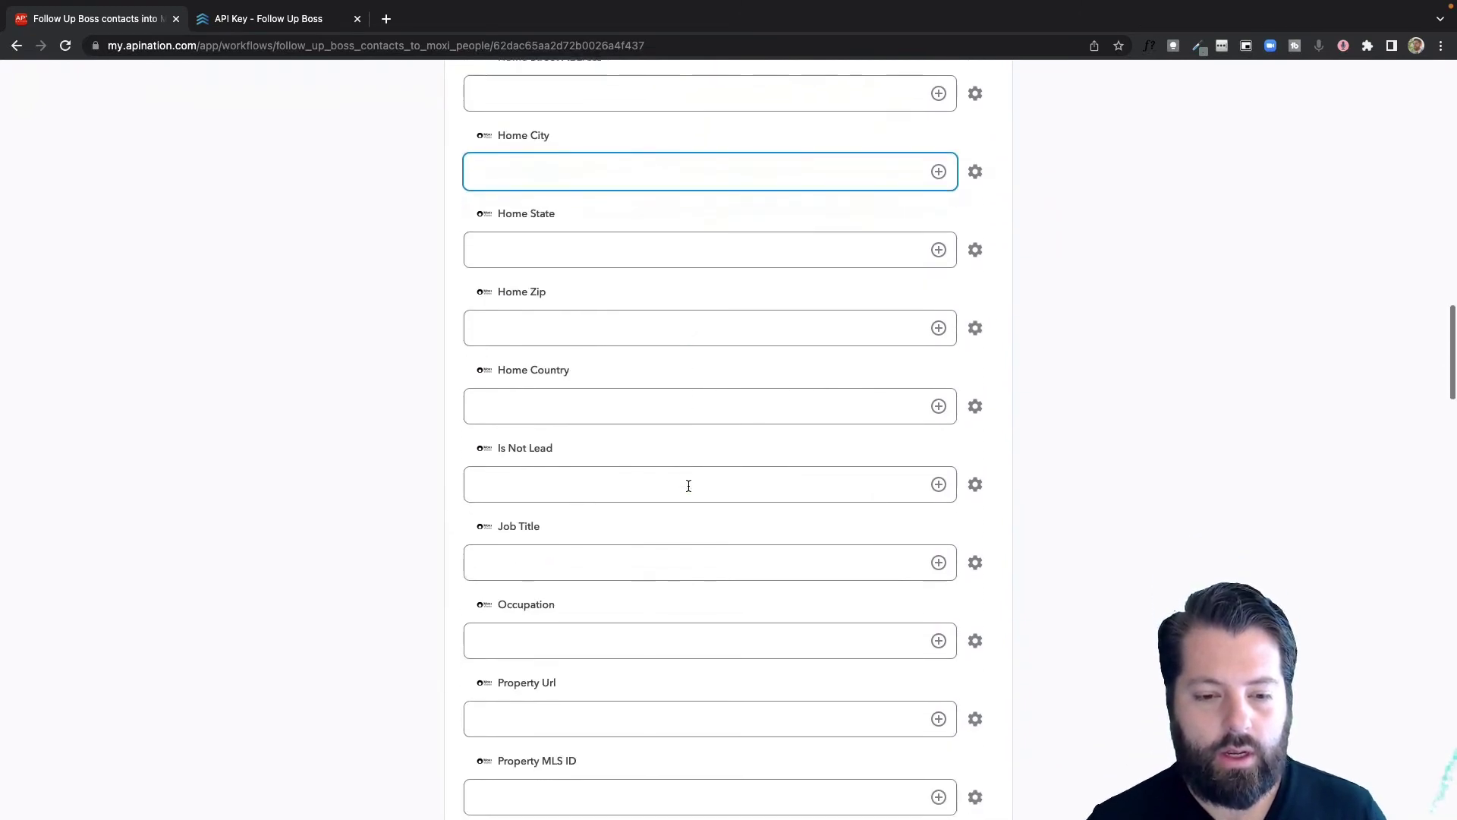
scroll(689, 486, down, 10)
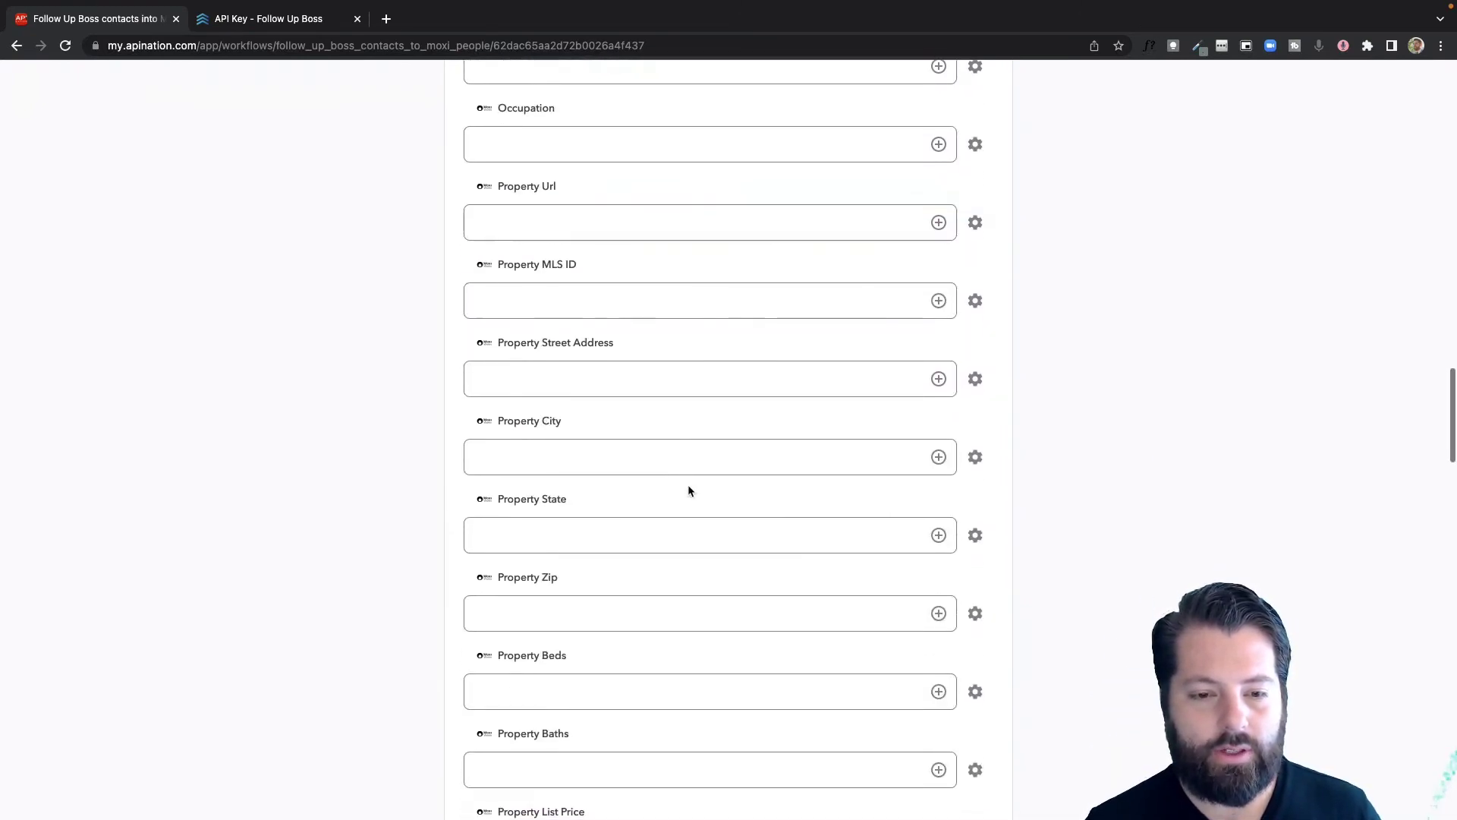
scroll(688, 484, down, 20)
click(500, 425)
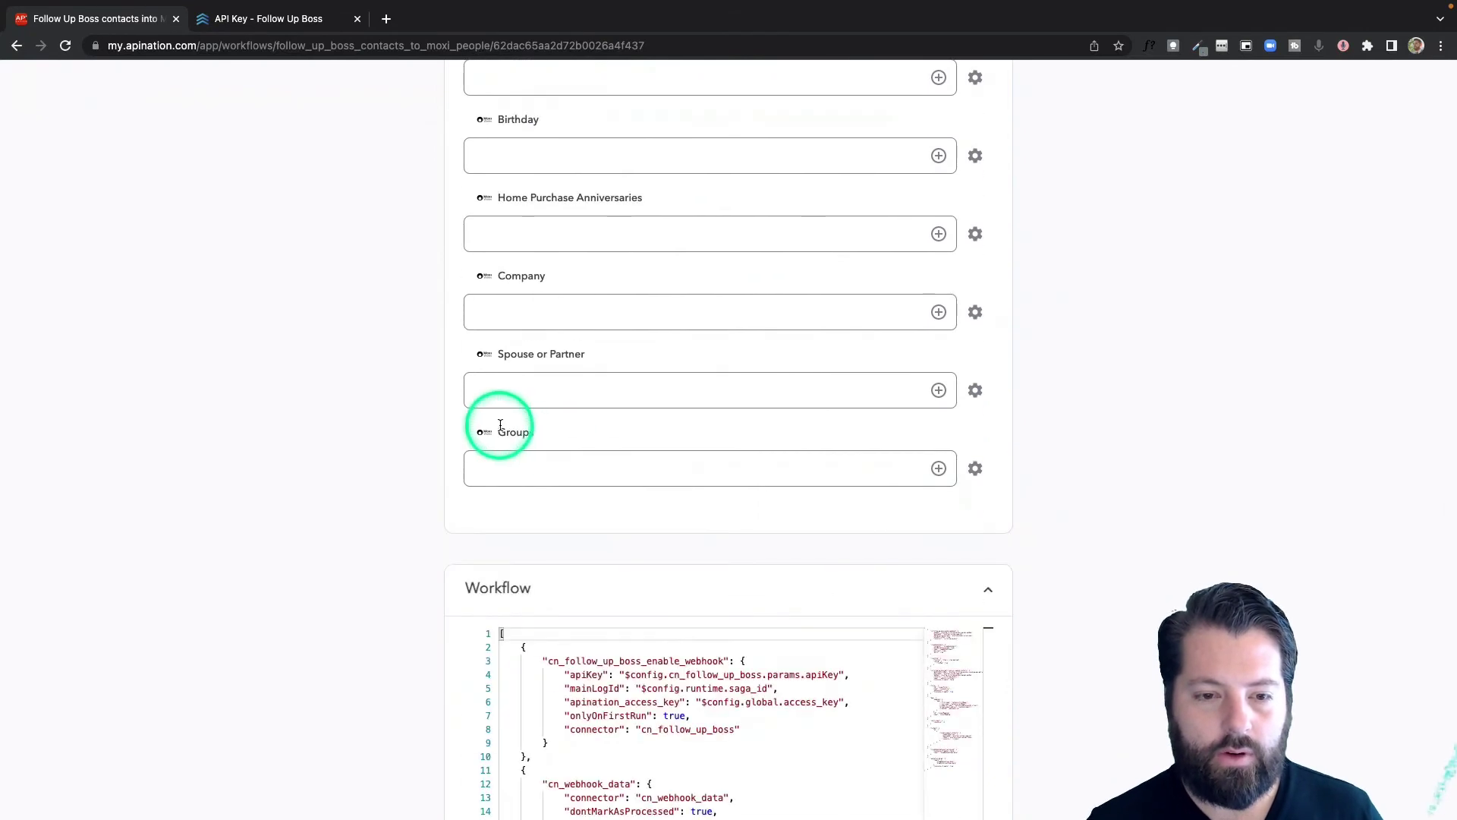
click(938, 468)
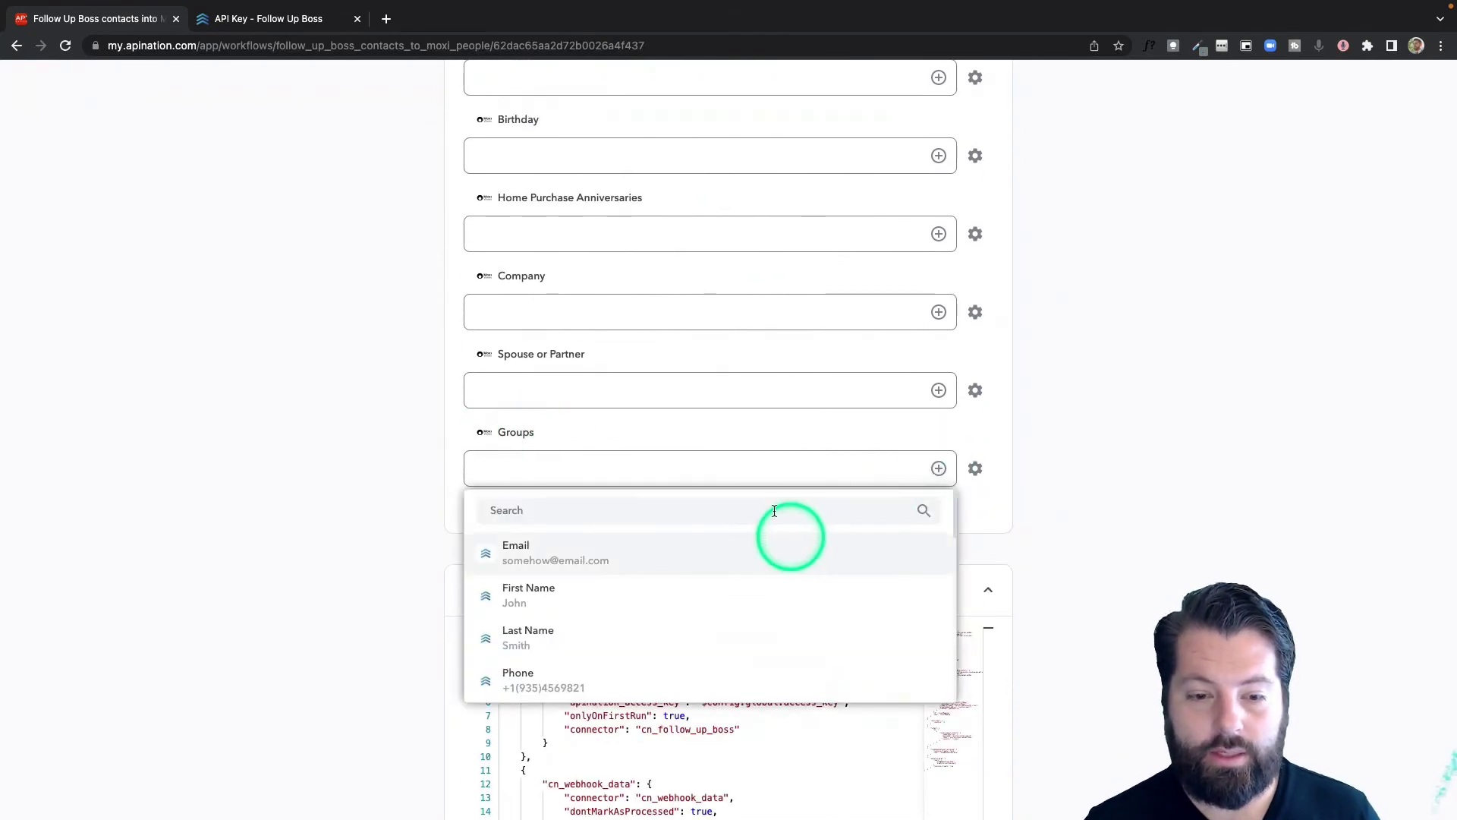
text(tag)
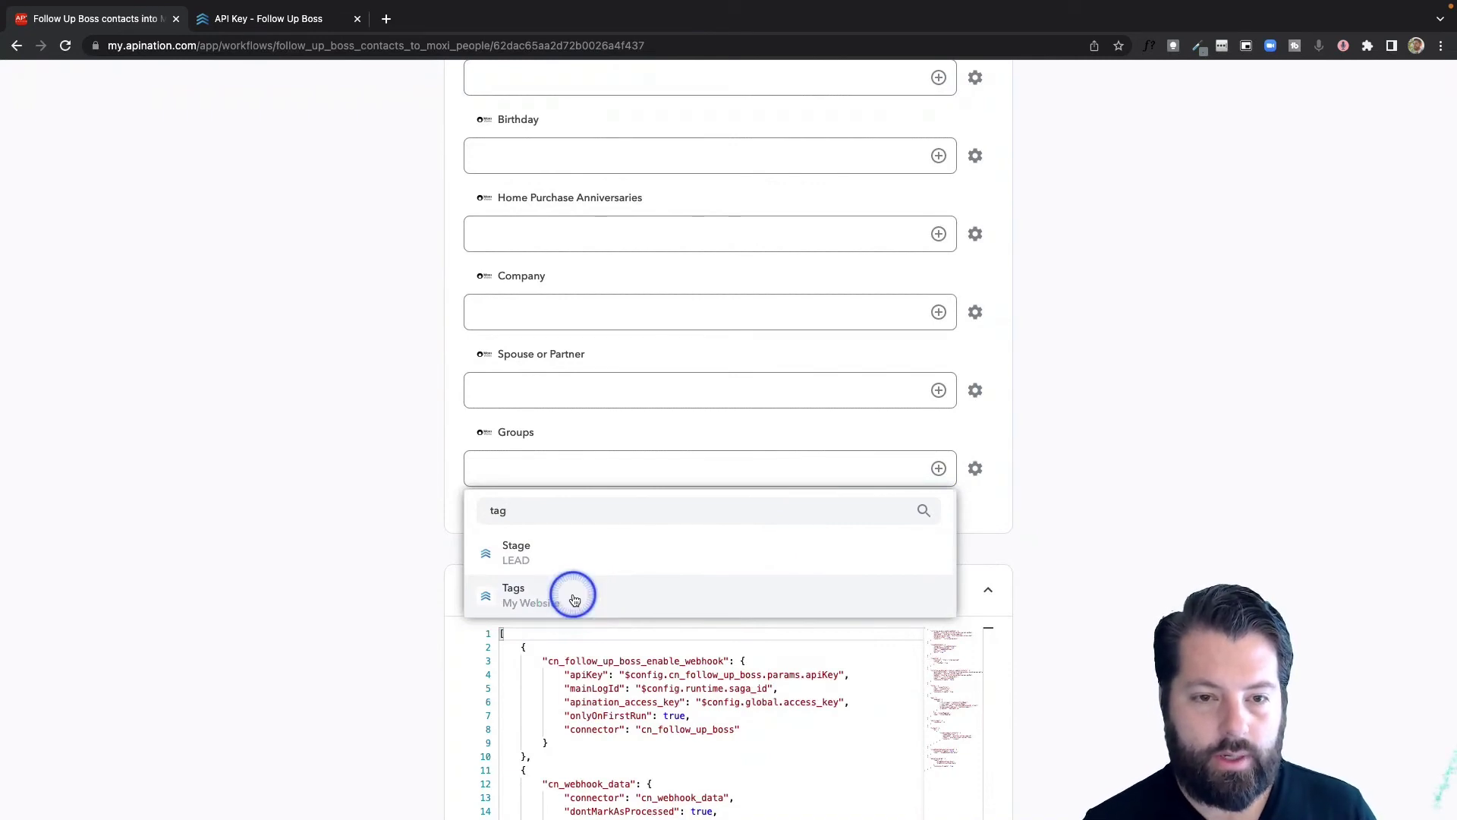
click(575, 599)
scroll(724, 486, up, 15)
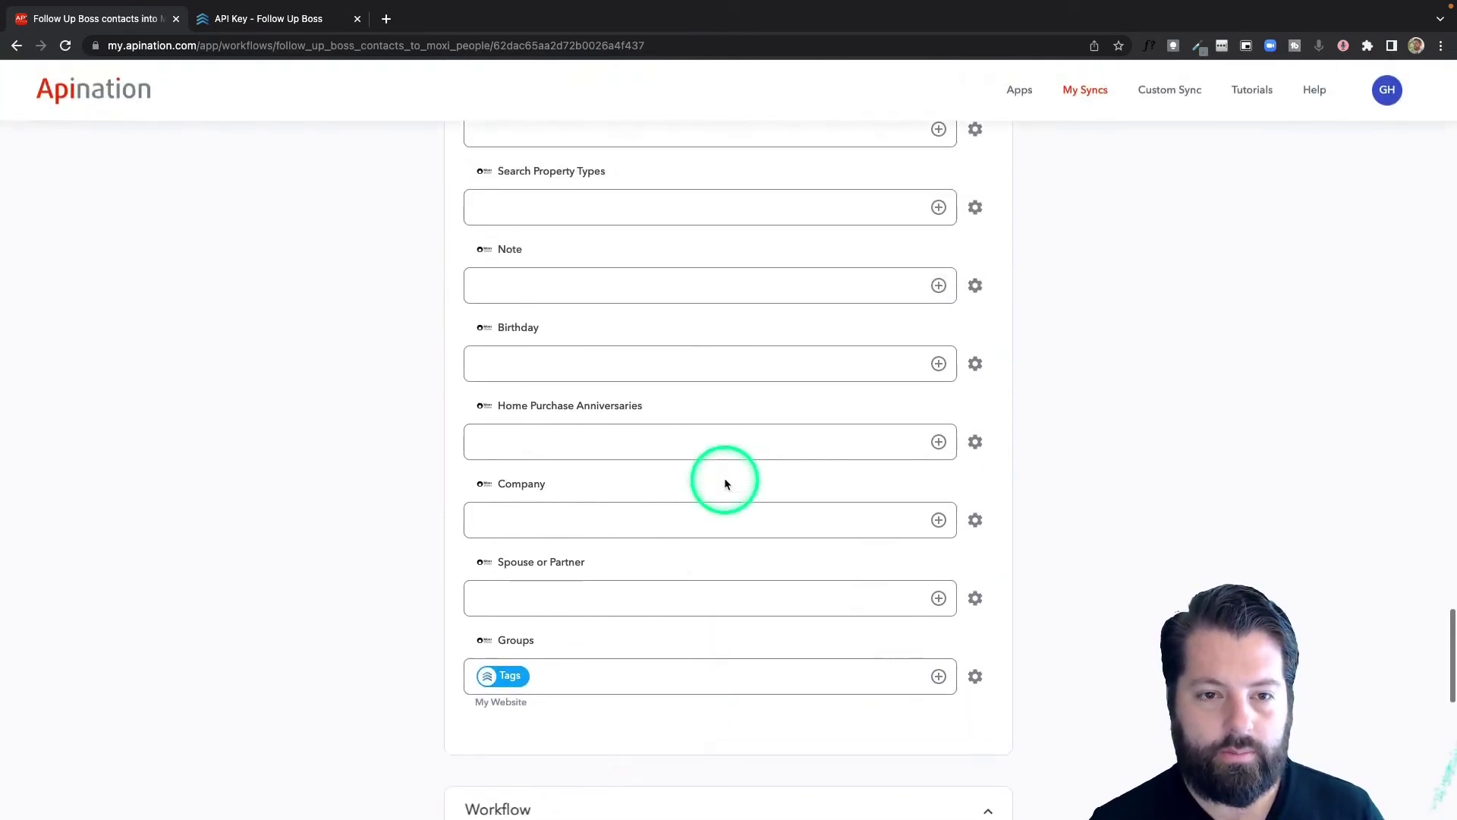
click(898, 588)
click(939, 597)
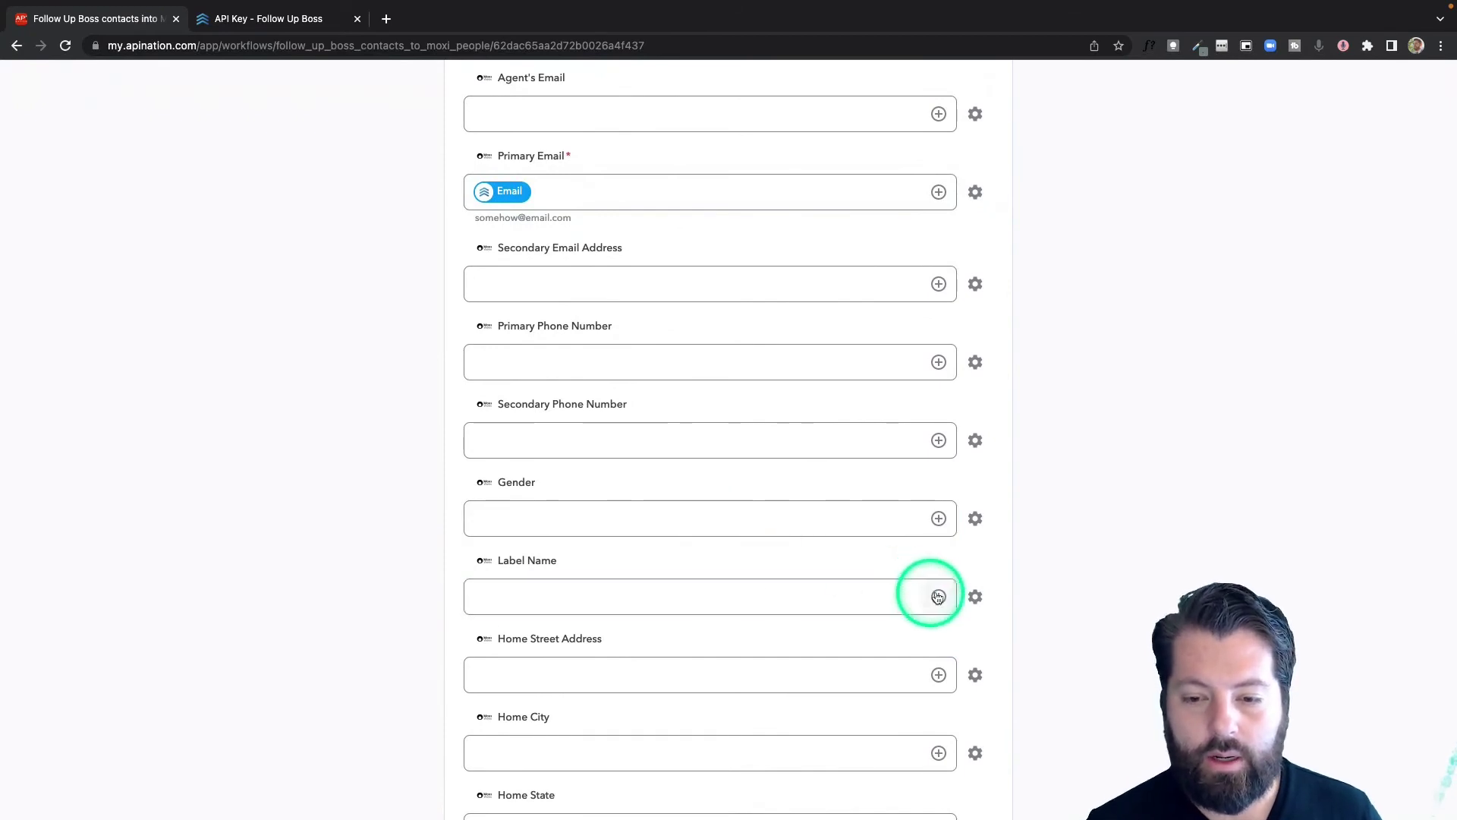
scroll(407, 669, down, 3)
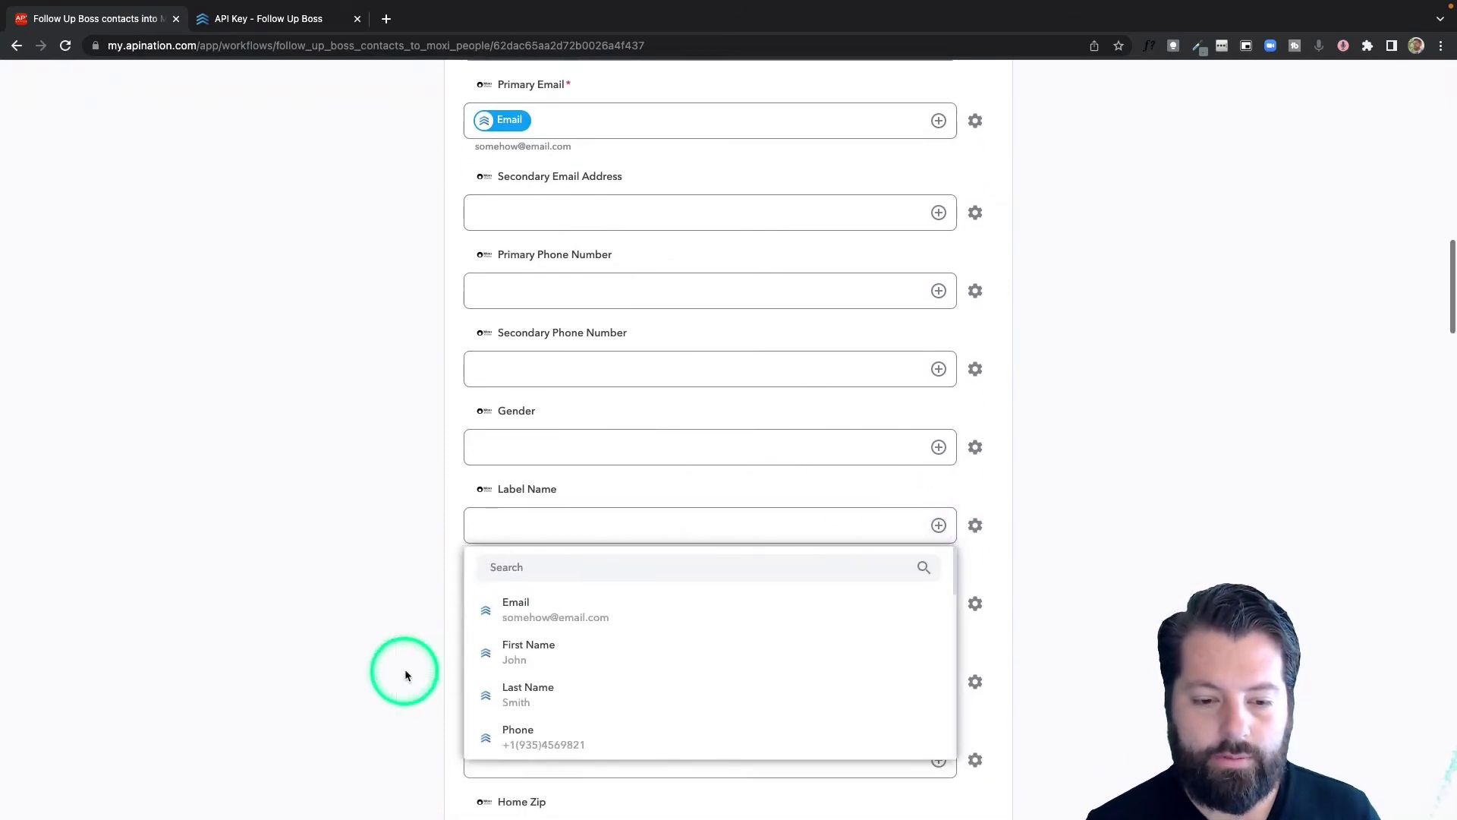
scroll(519, 605, down, 4)
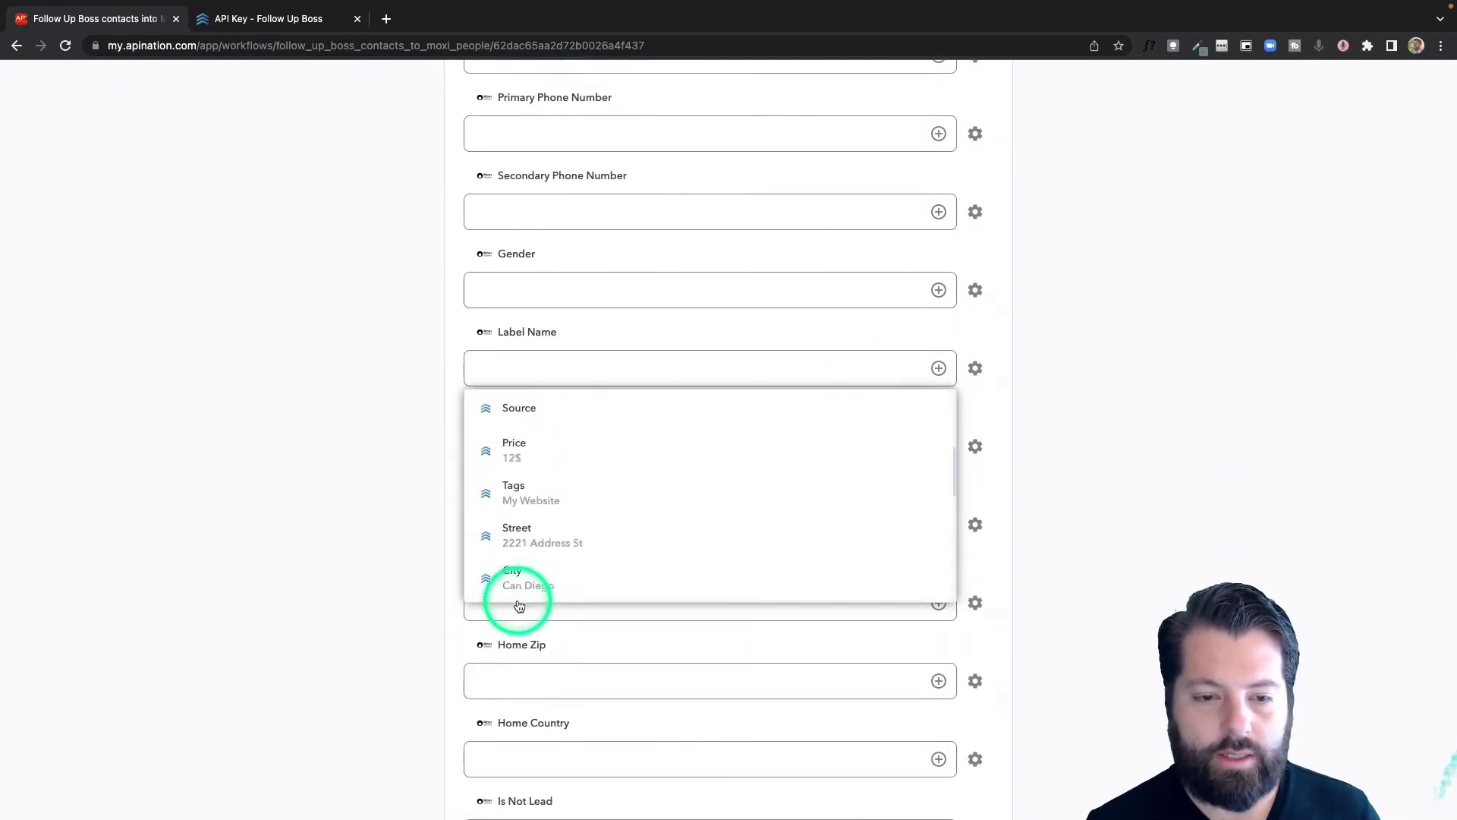
scroll(520, 605, down, 5)
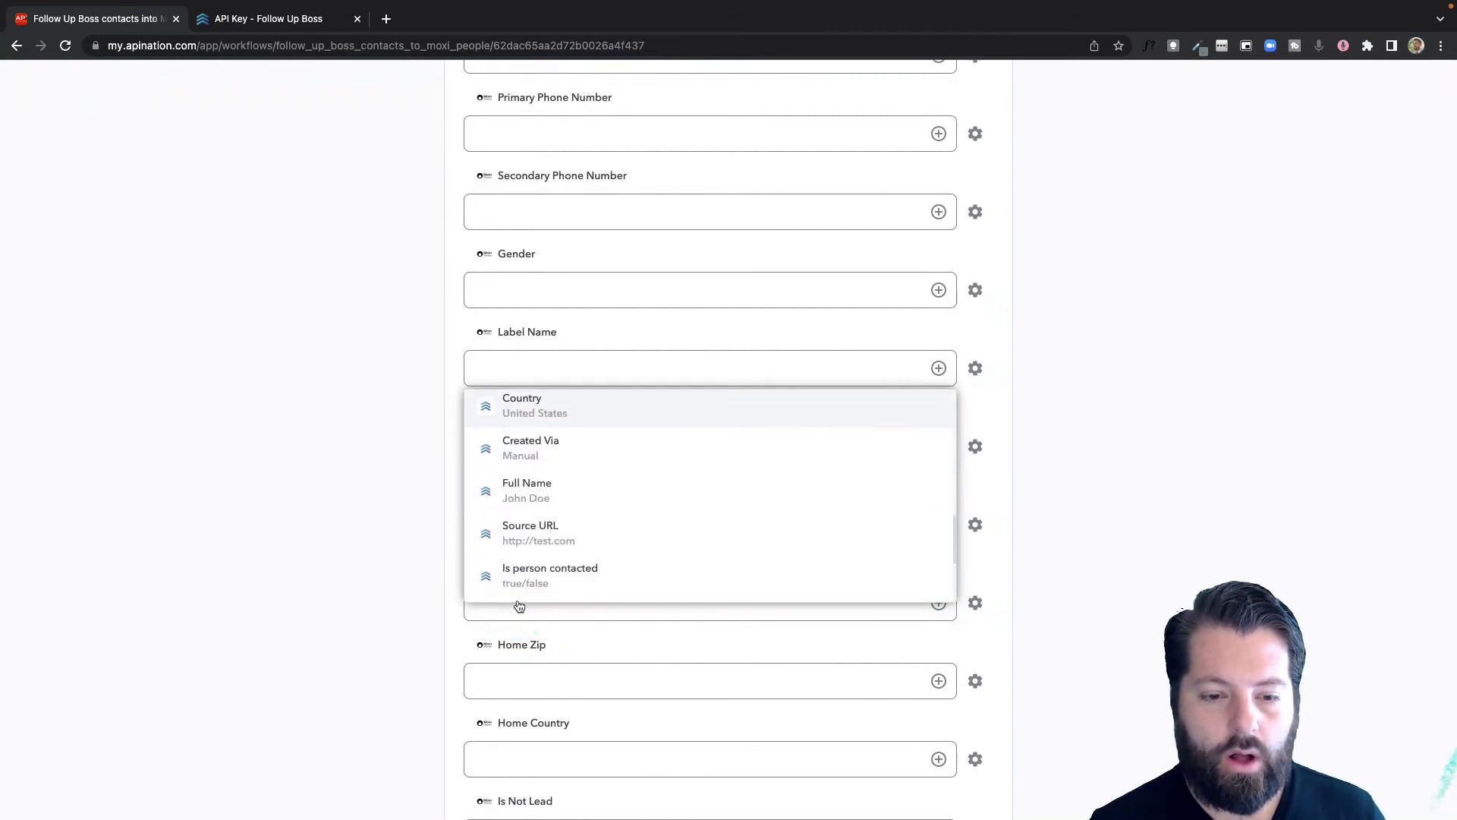
scroll(519, 605, down, 6)
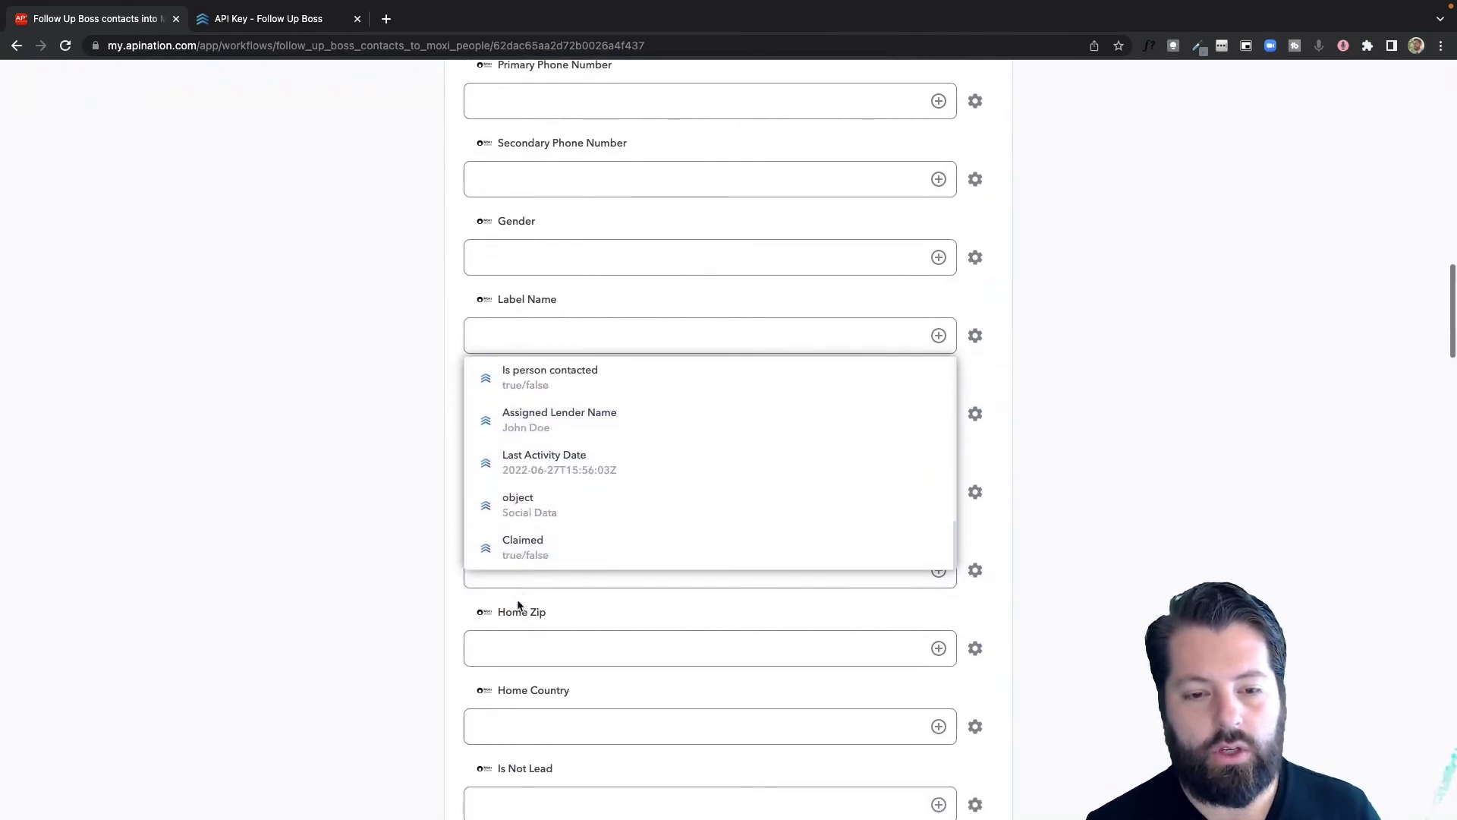
drag(526, 497, 560, 487)
scroll(556, 486, up, 3)
click(368, 448)
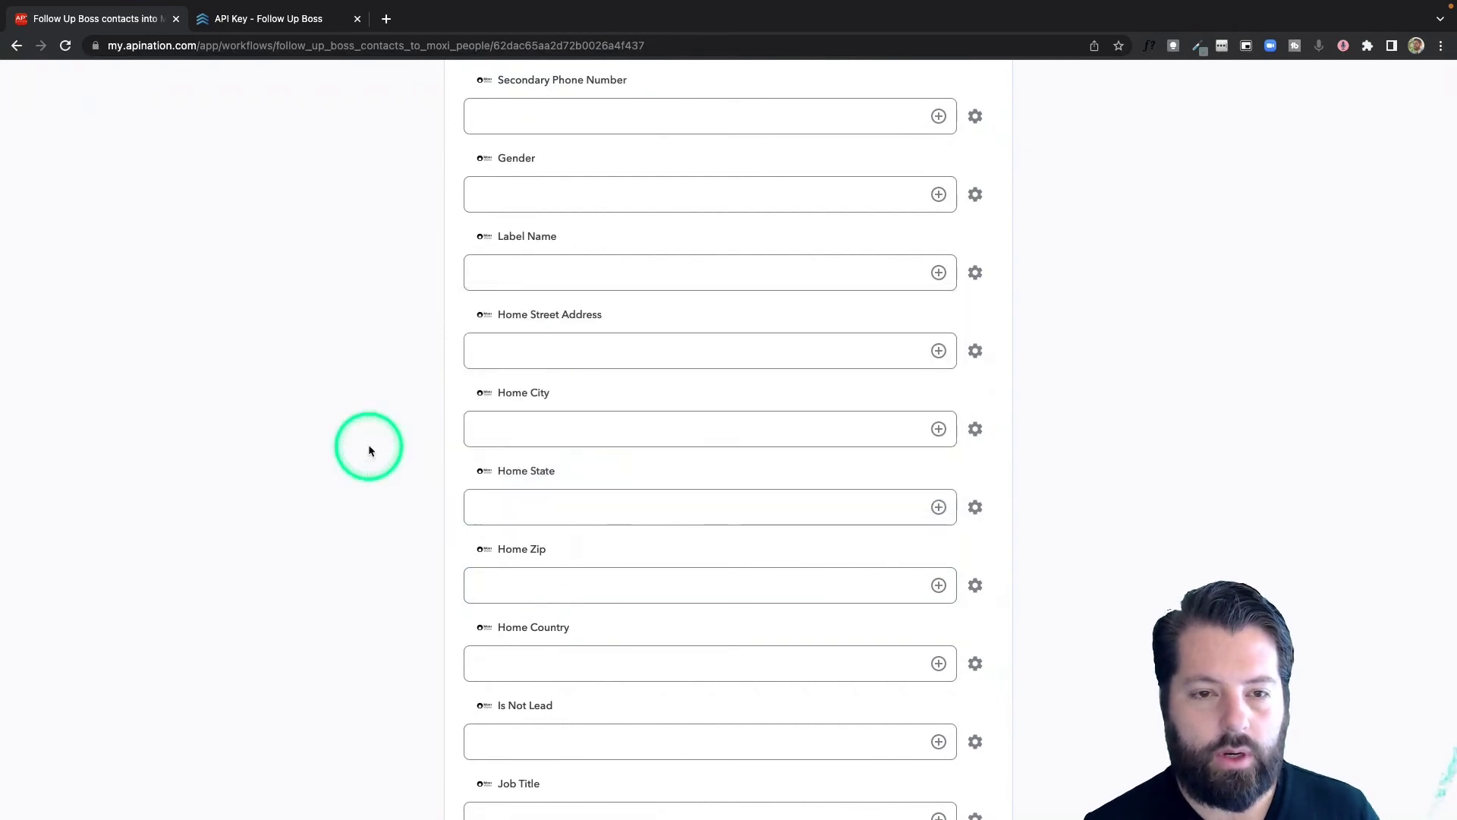
Activate the sync so the Logs tab shows the workflow running.
scroll(415, 558, up, 20)
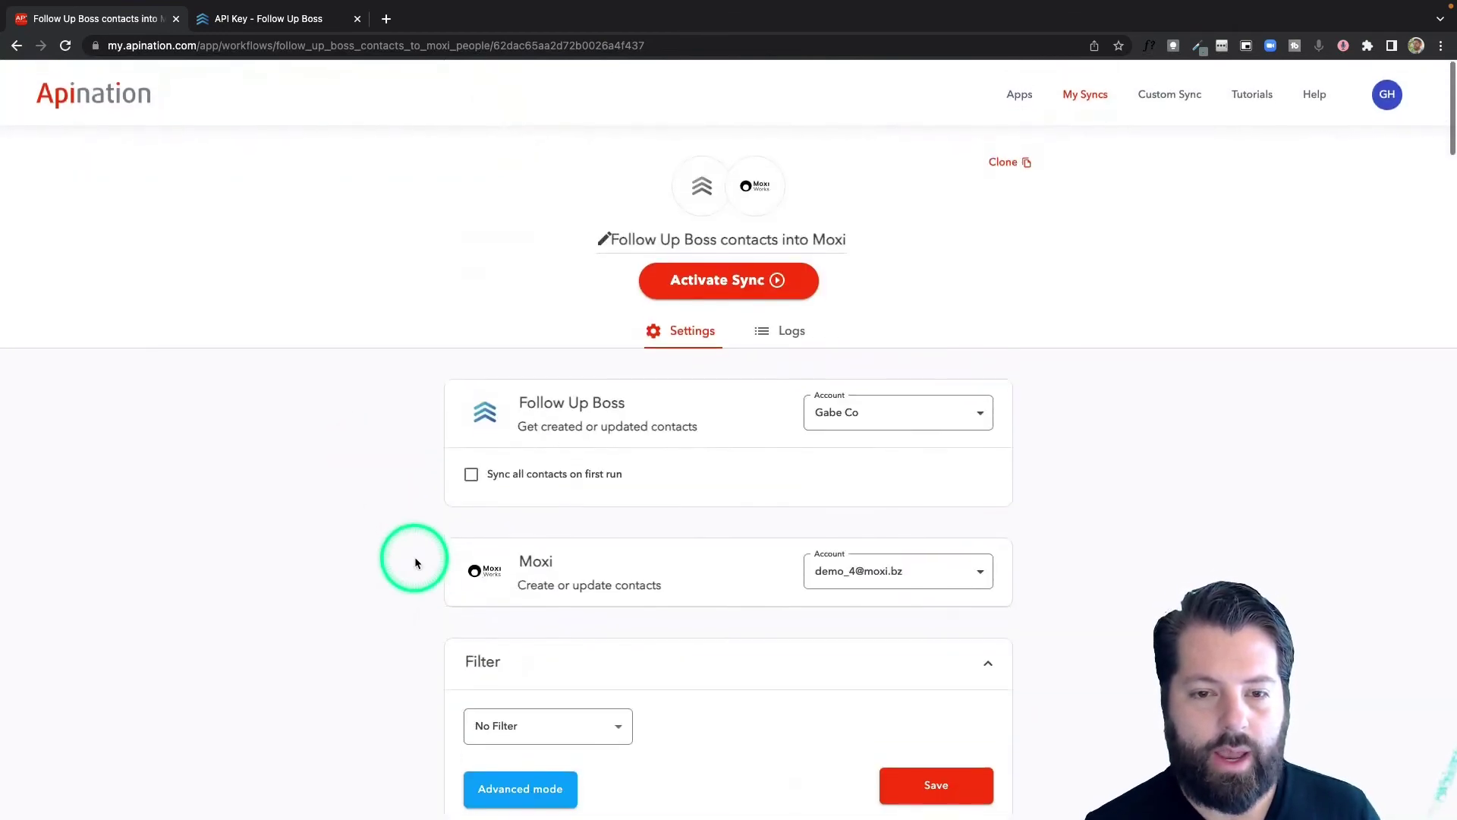
click(725, 276)
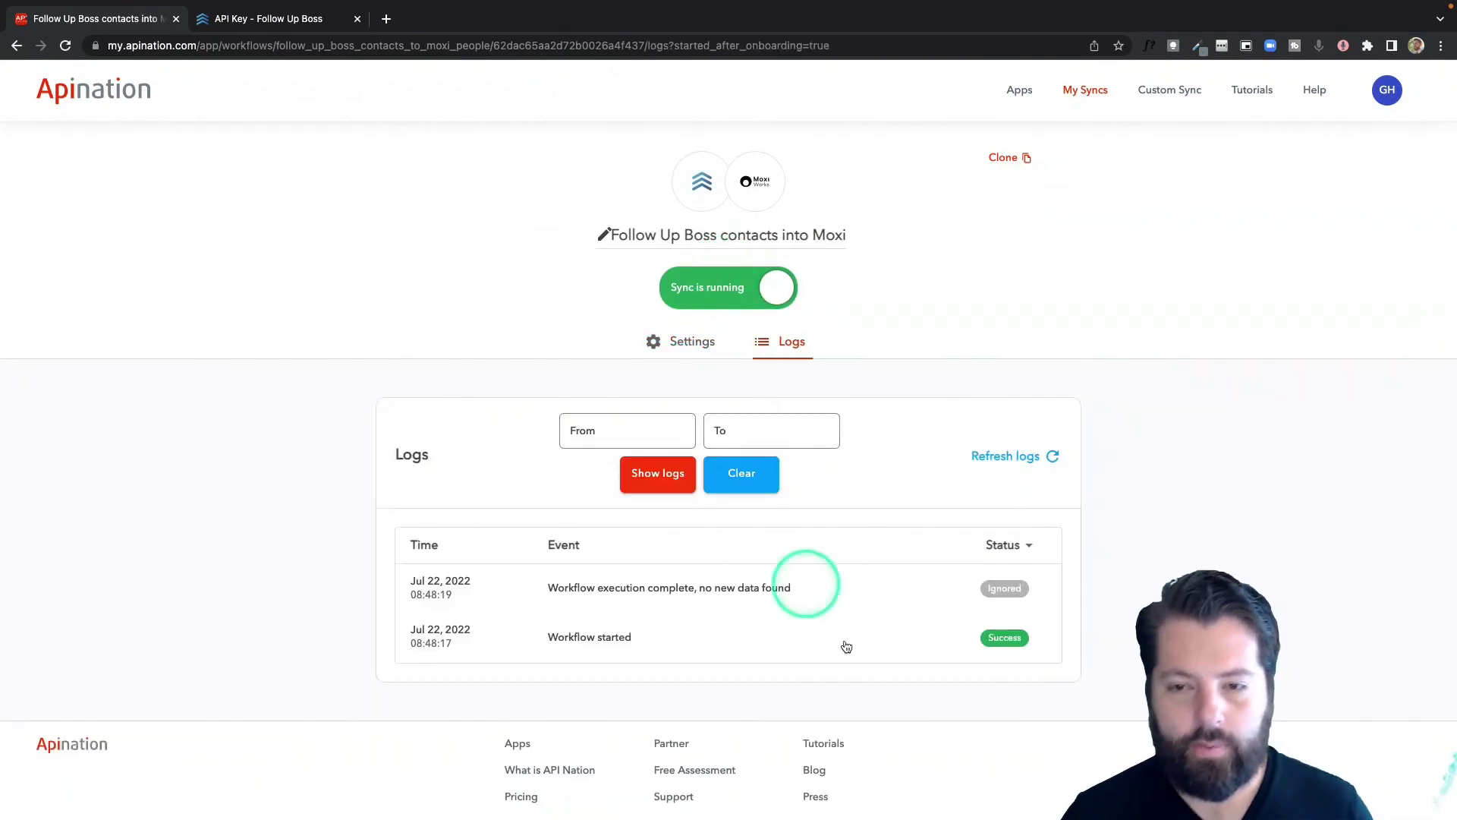